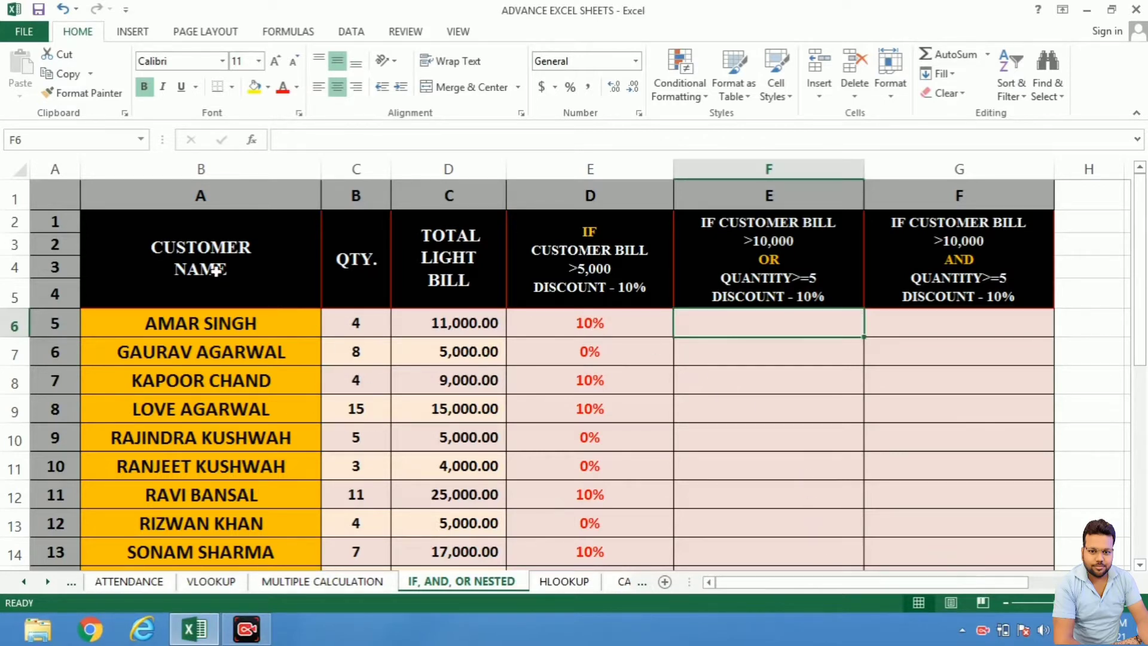
Examine the customer name, quantity and total light bill columns of the discount table
left_click(198, 279)
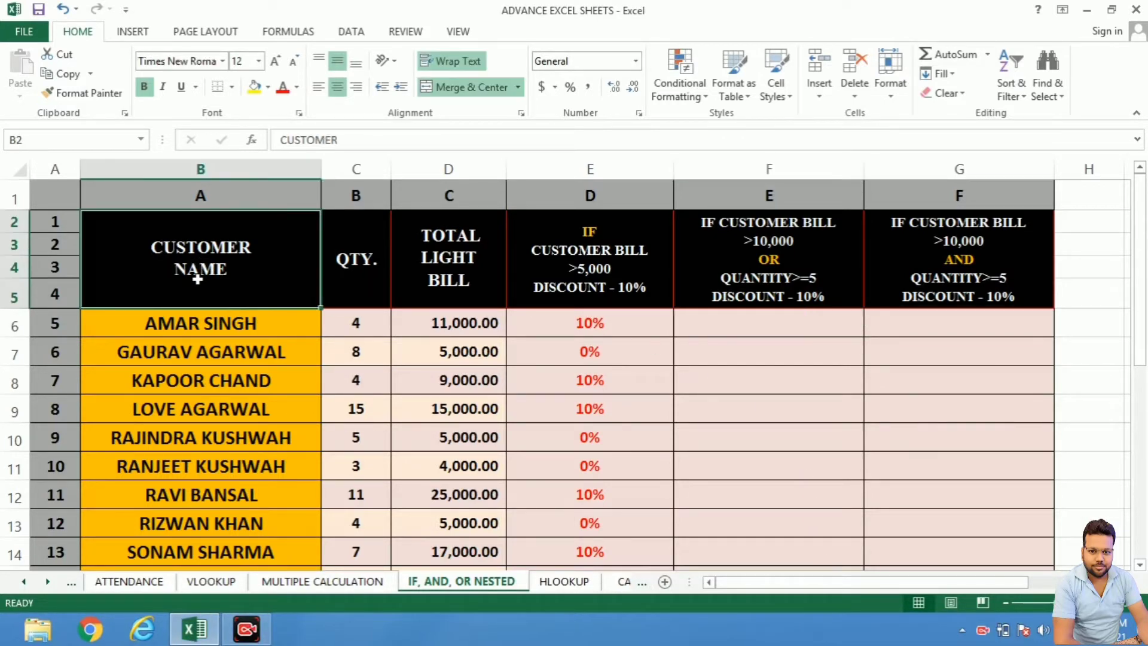
left_click(254, 328)
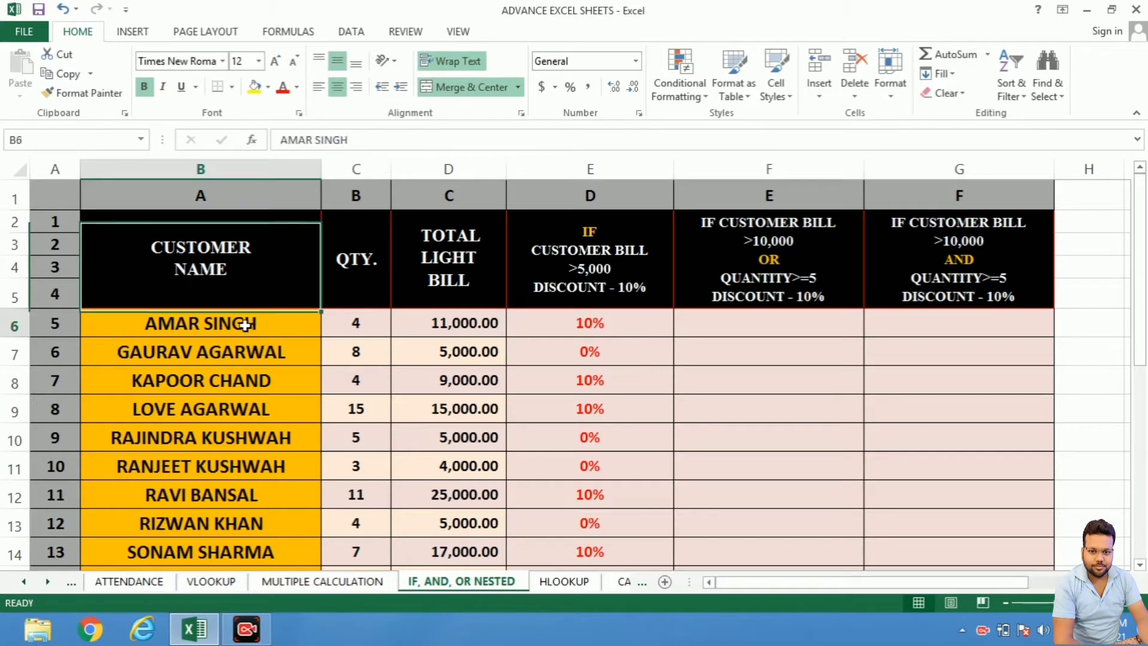
left_click(194, 345)
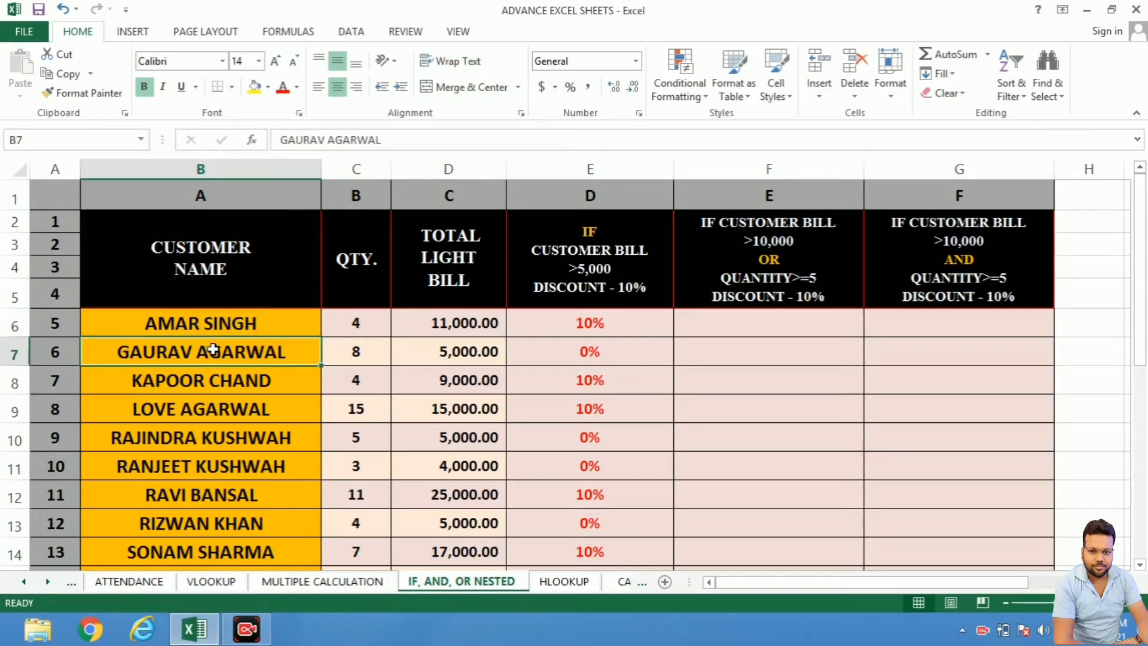
left_click(359, 283)
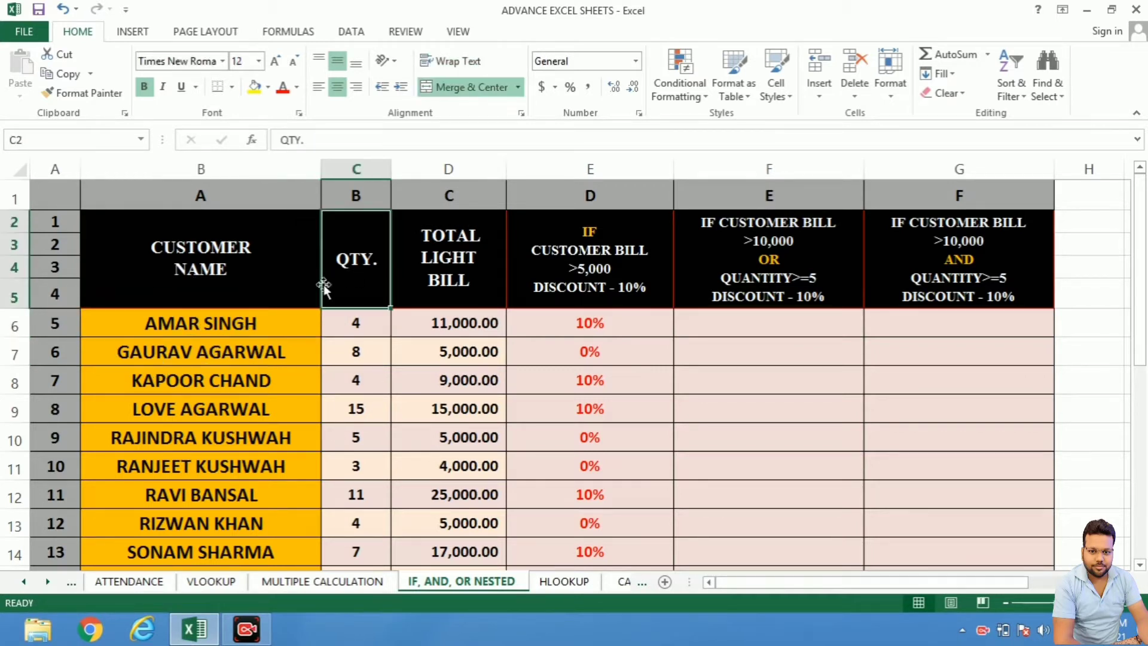
left_click(358, 329)
left_click(353, 354)
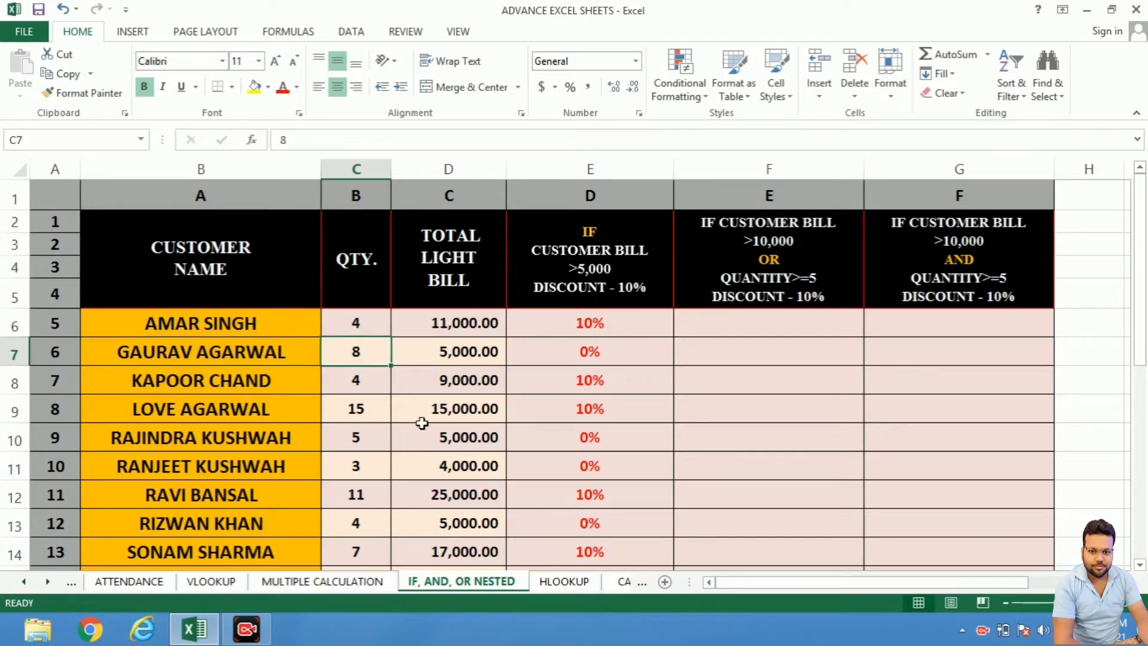
left_click(462, 261)
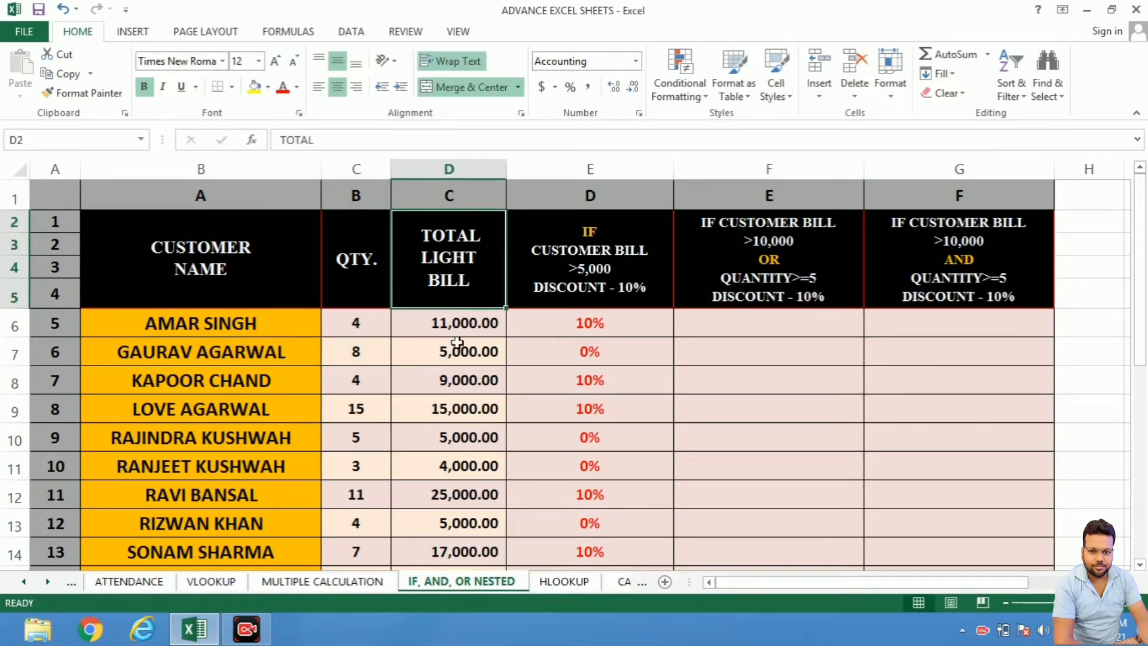
left_click(461, 323)
left_click(458, 351)
left_click(456, 377)
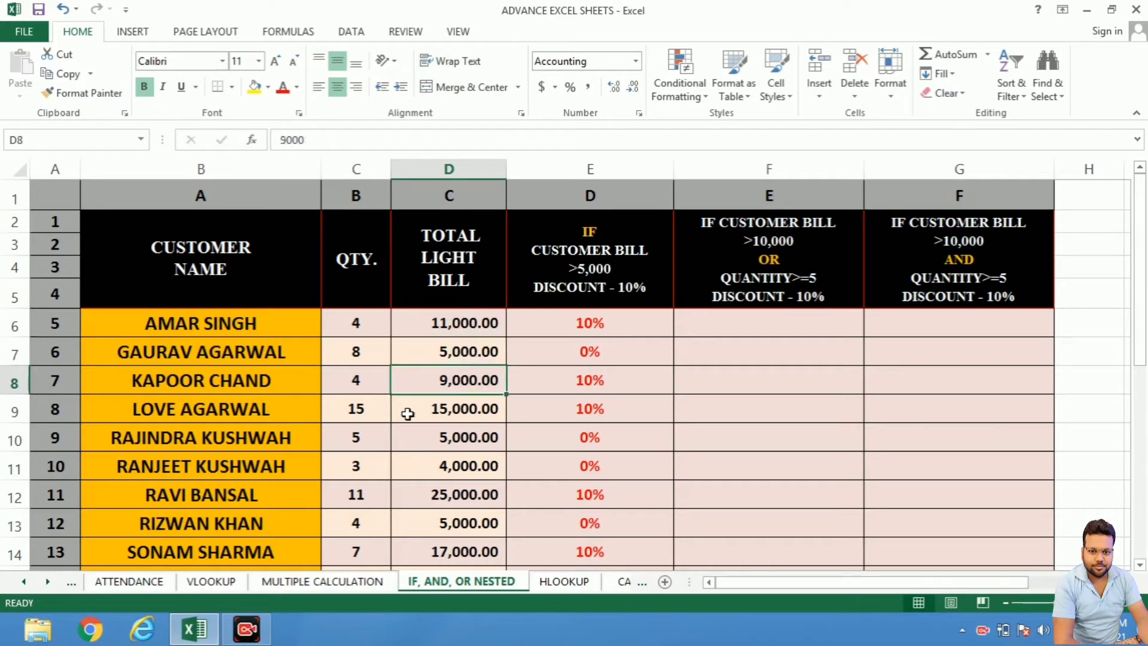
Clear the existing IF discount results from cells E6:E14
left_click(599, 274)
left_click_drag(603, 322, 606, 547)
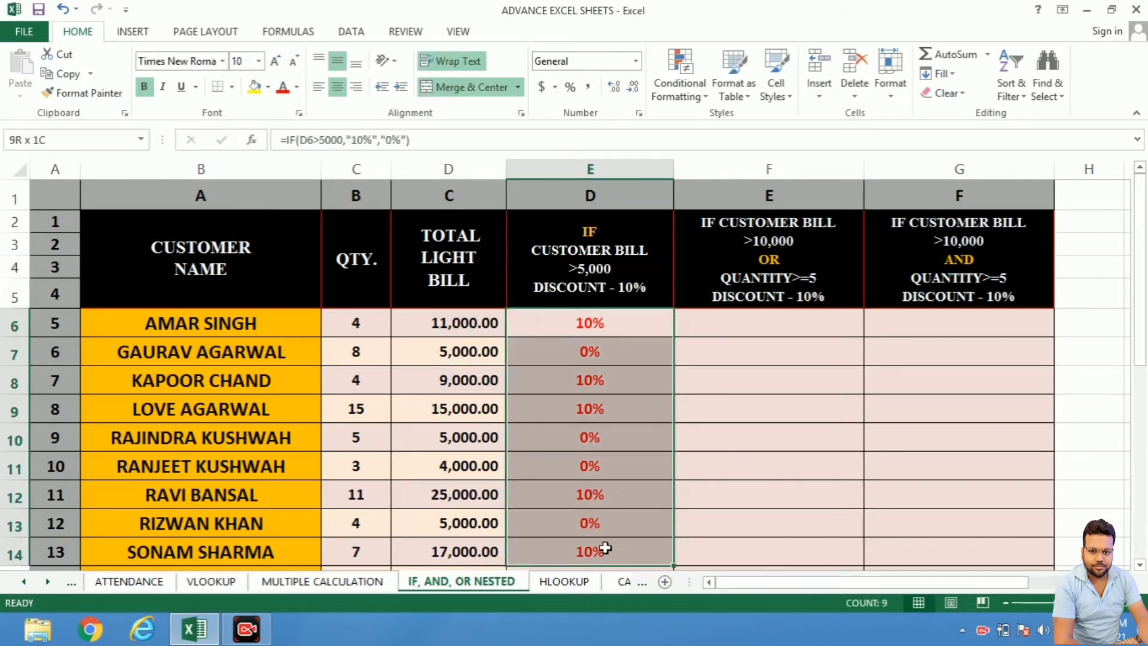
key("Delete")
Begin an IF formula in E6 that tests whether the total light bill in D6 is greater than 5000
left_click(577, 323)
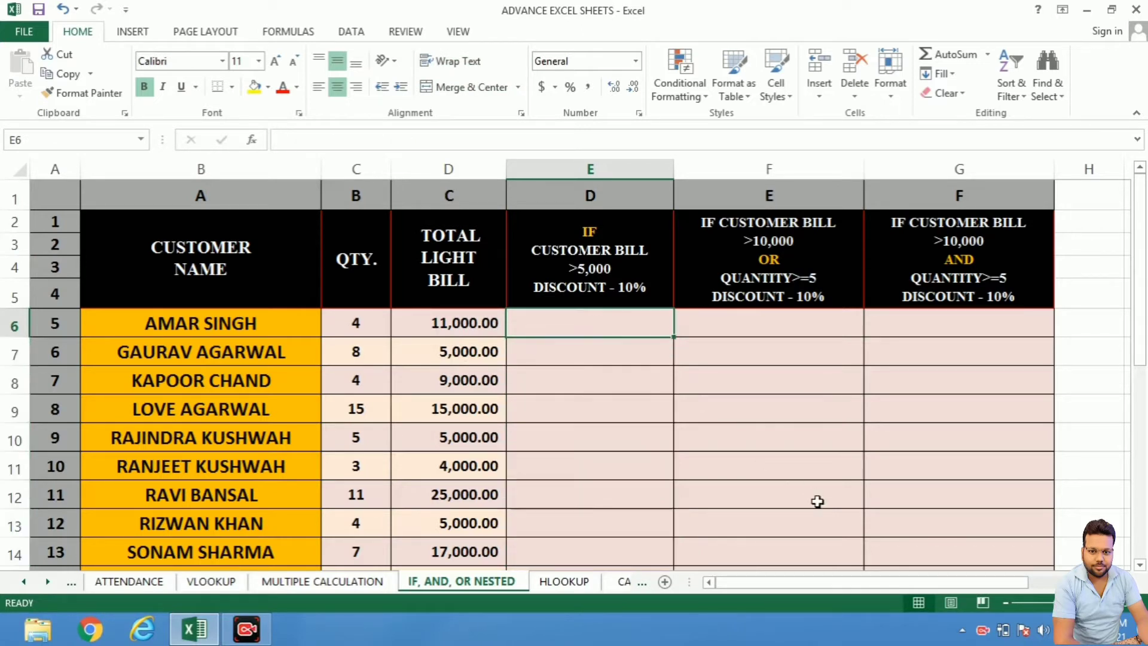
type("=")
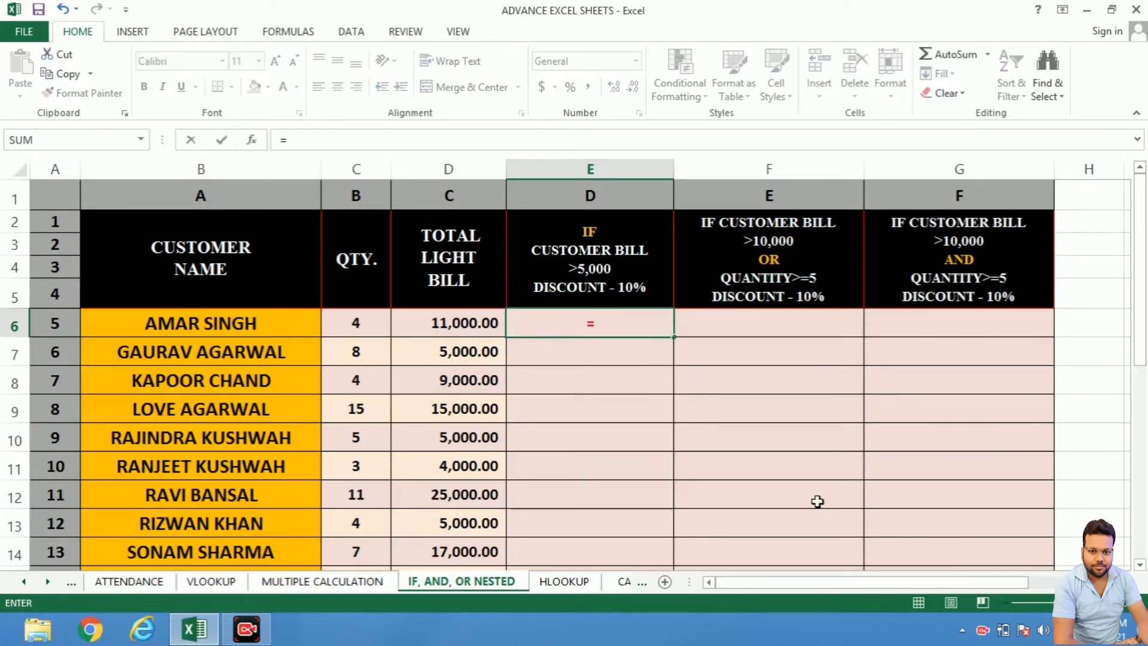
type("IF")
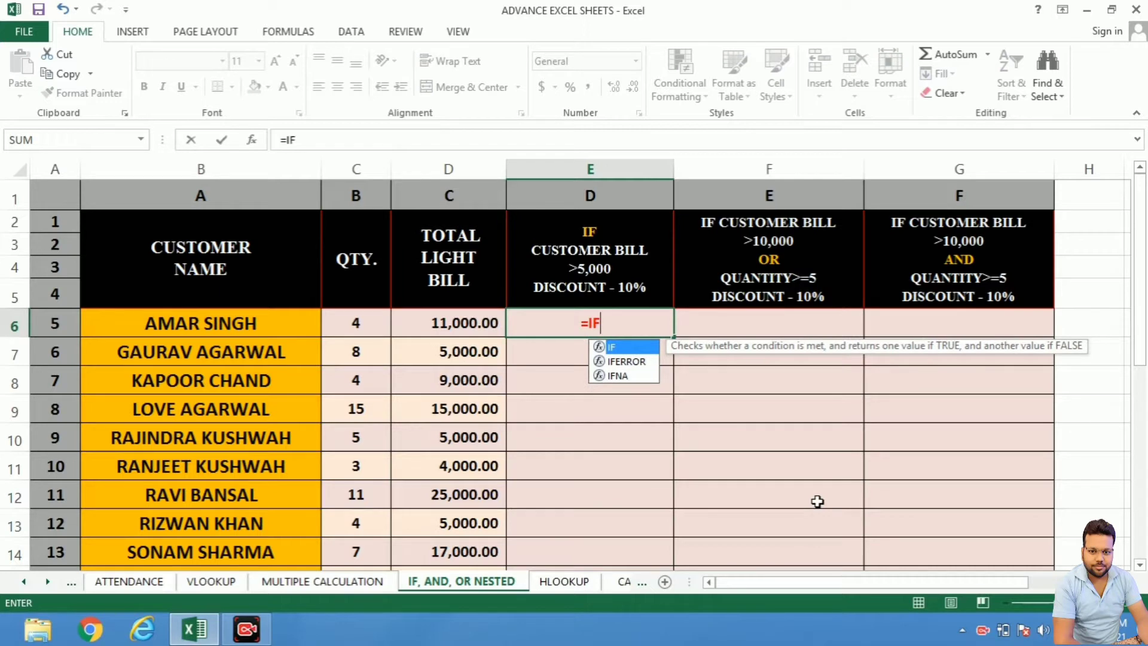
type("(")
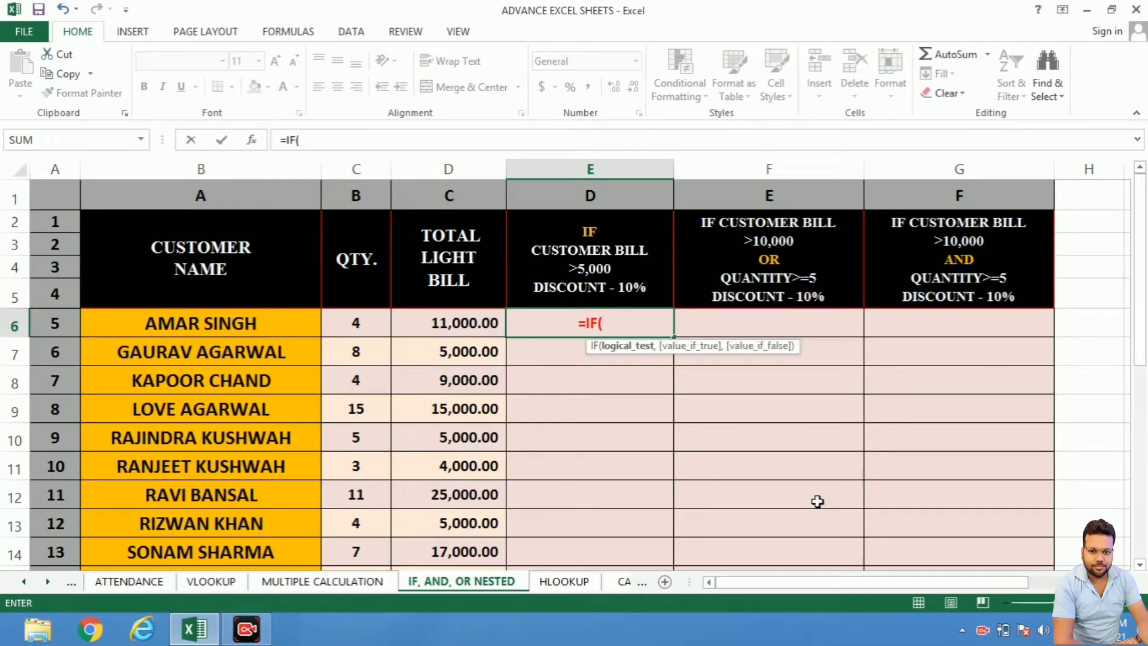
left_click(461, 326)
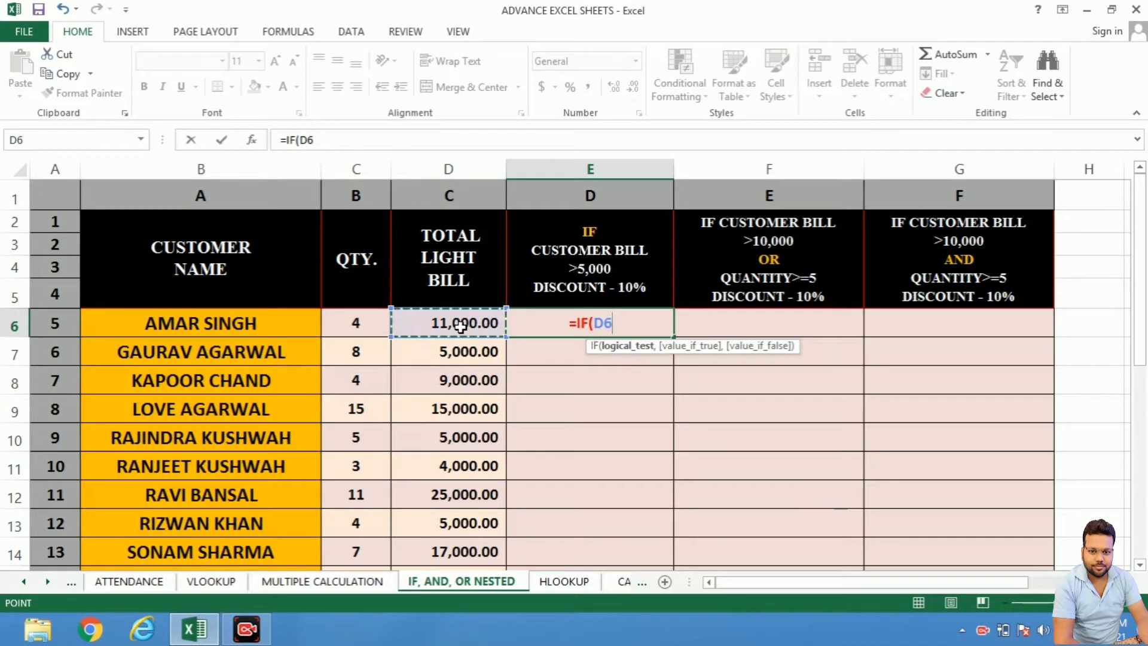
type(">5000")
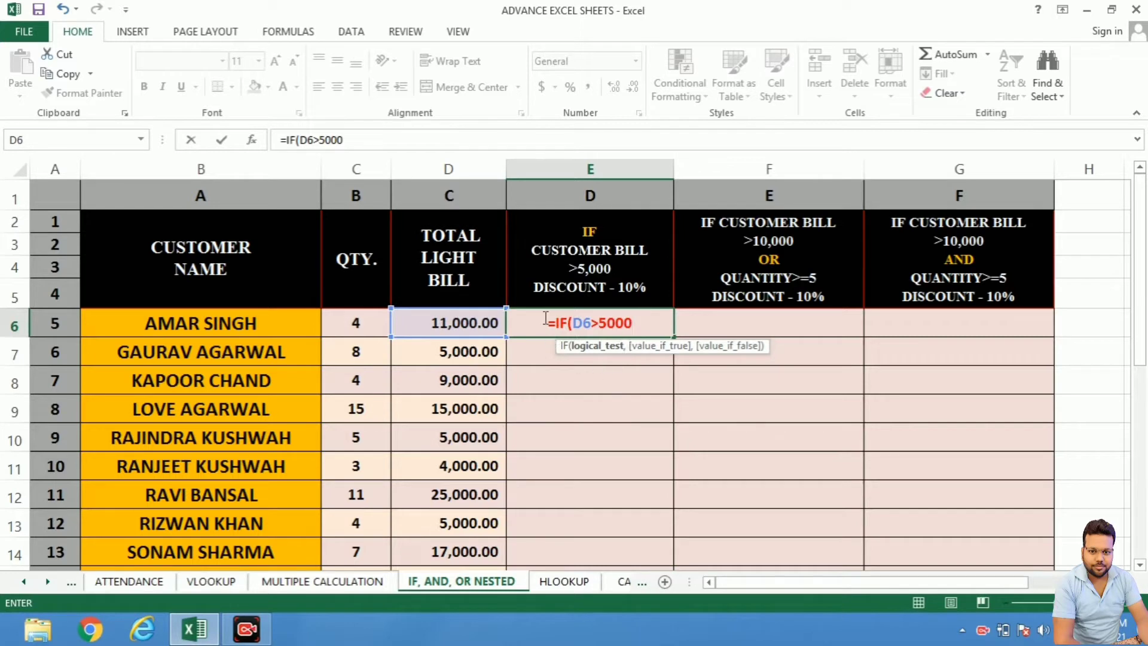
type(",")
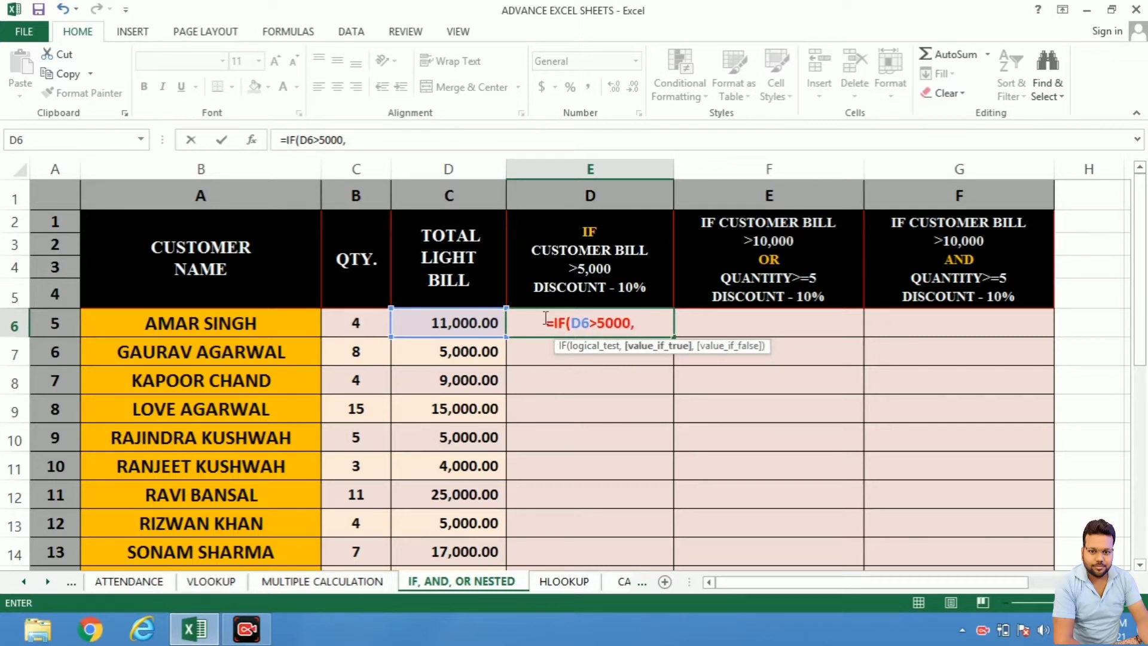
Complete the IF formula in E6 so it returns "10%" when true and "0%" when false
type("\"10%")
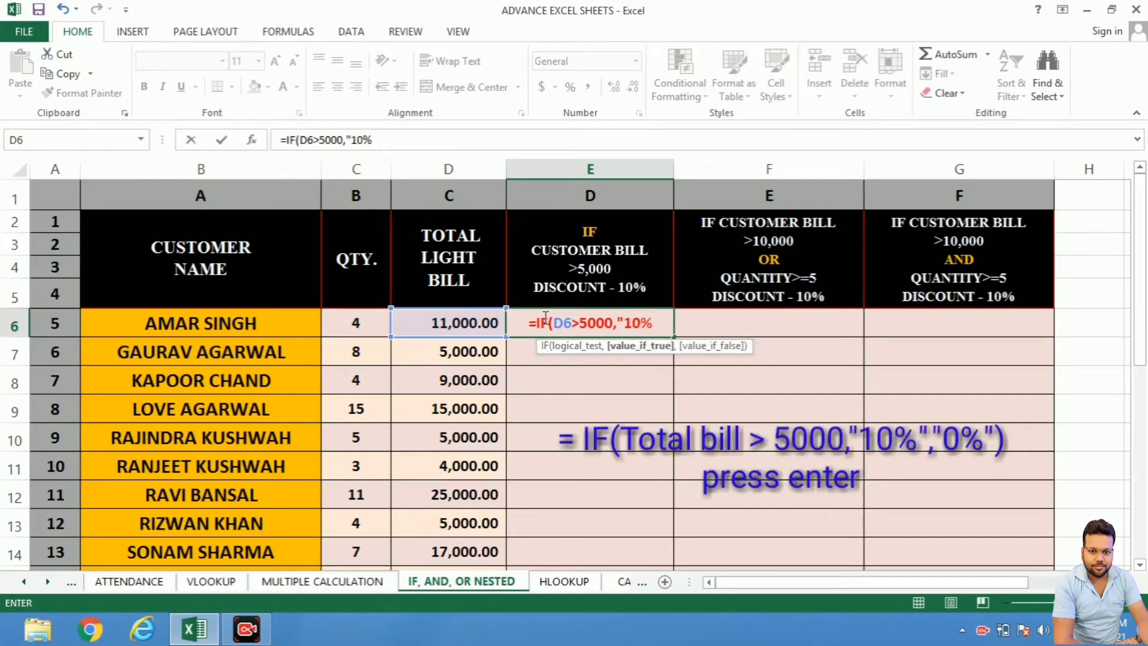
type("\"")
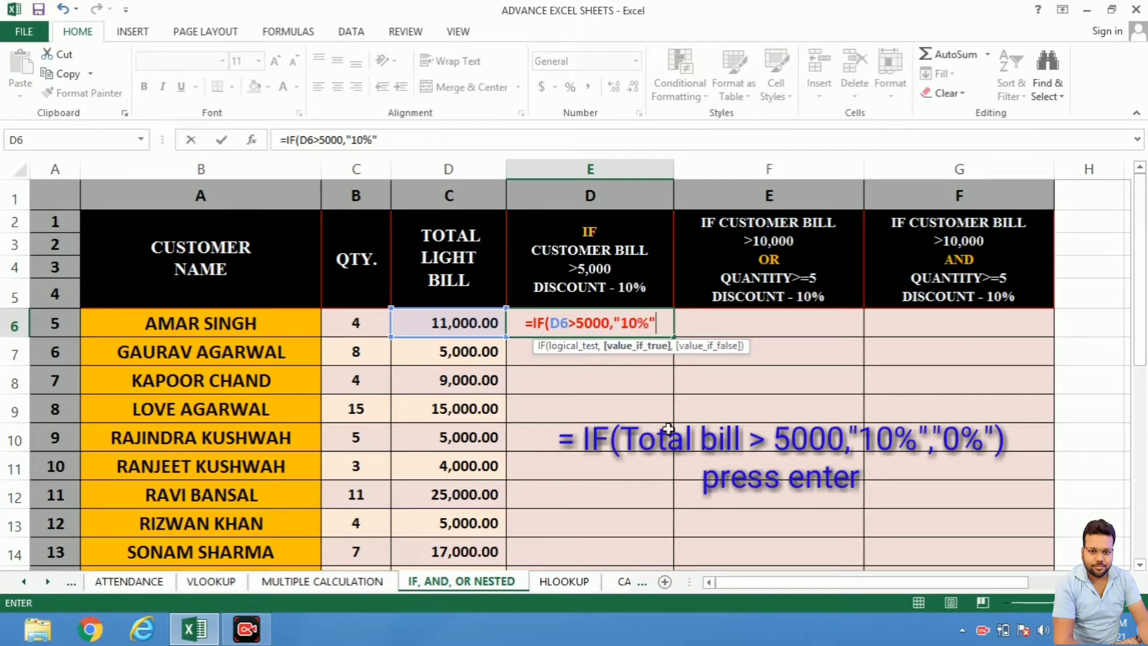
type(",")
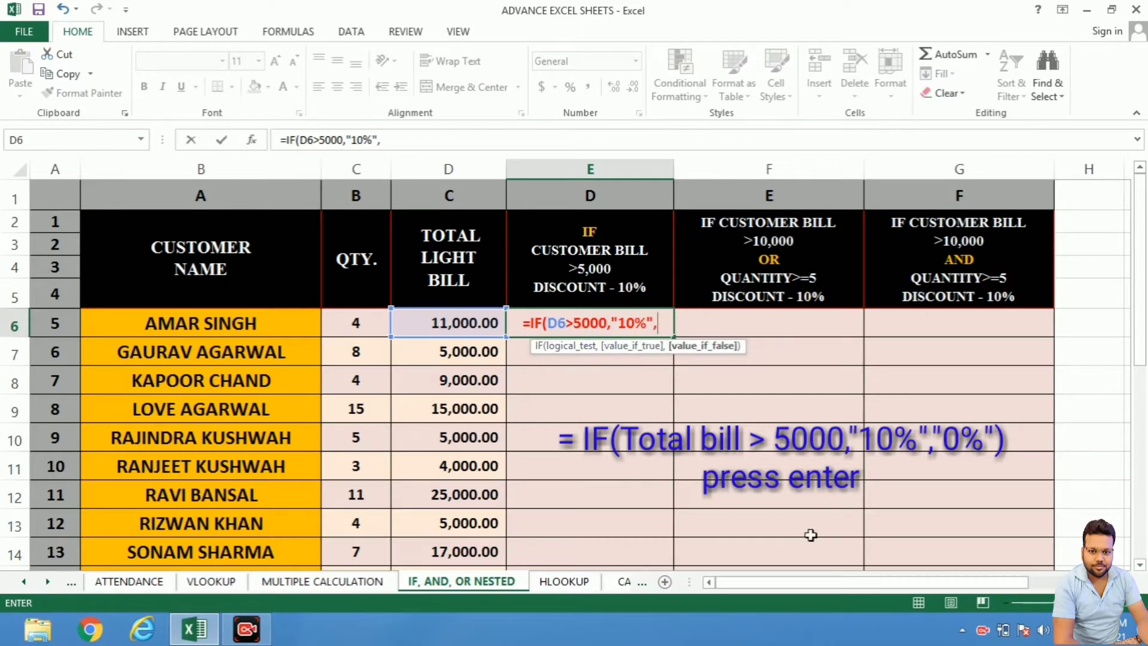
type("\"")
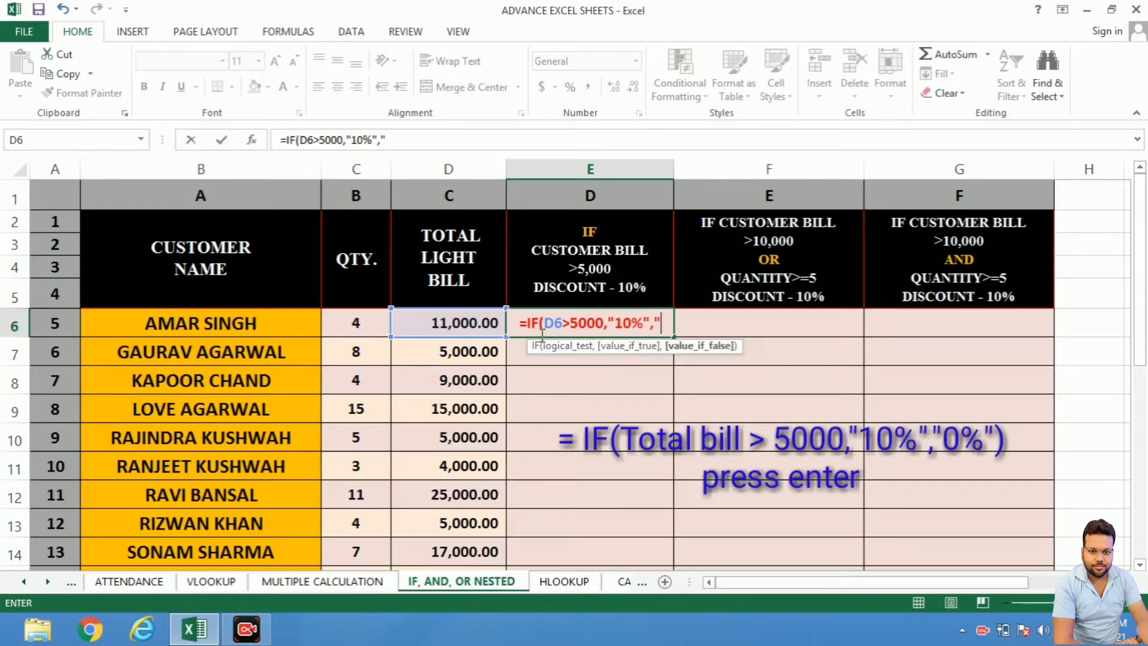
type("0")
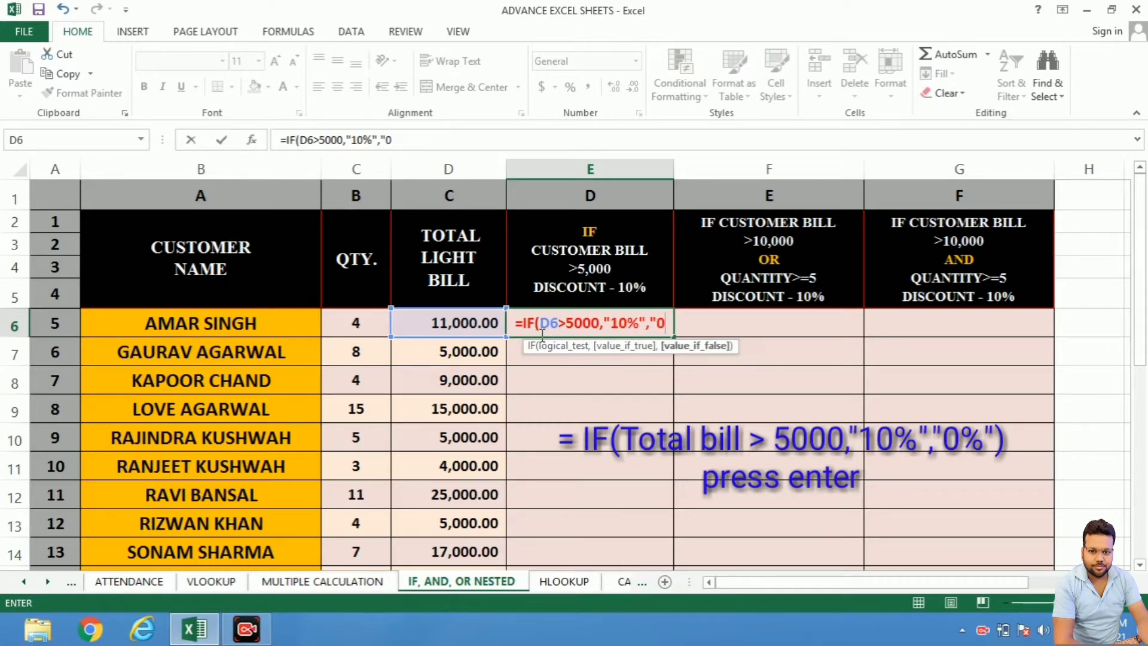
type("%\",")
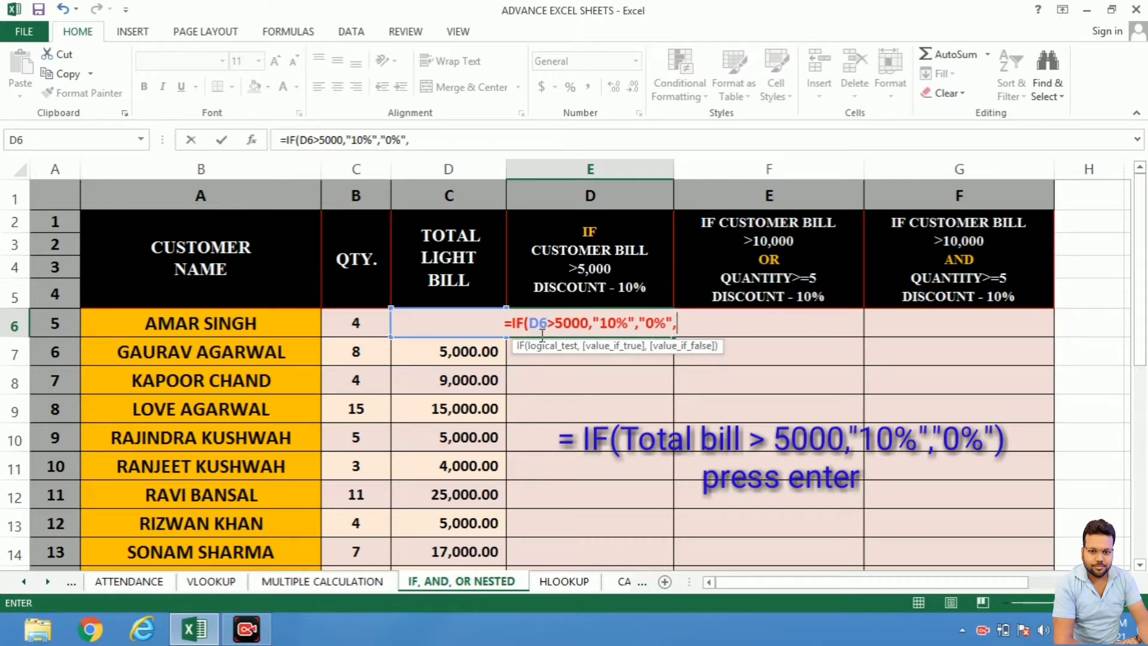
key("BackSpace")
type(")")
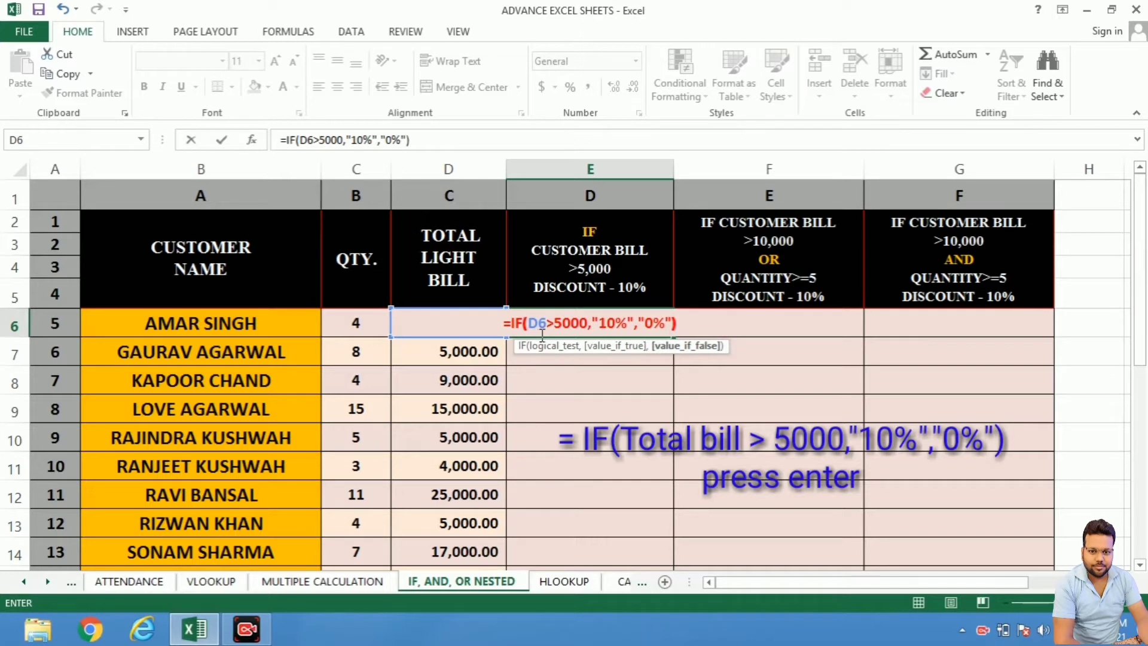
key("Return")
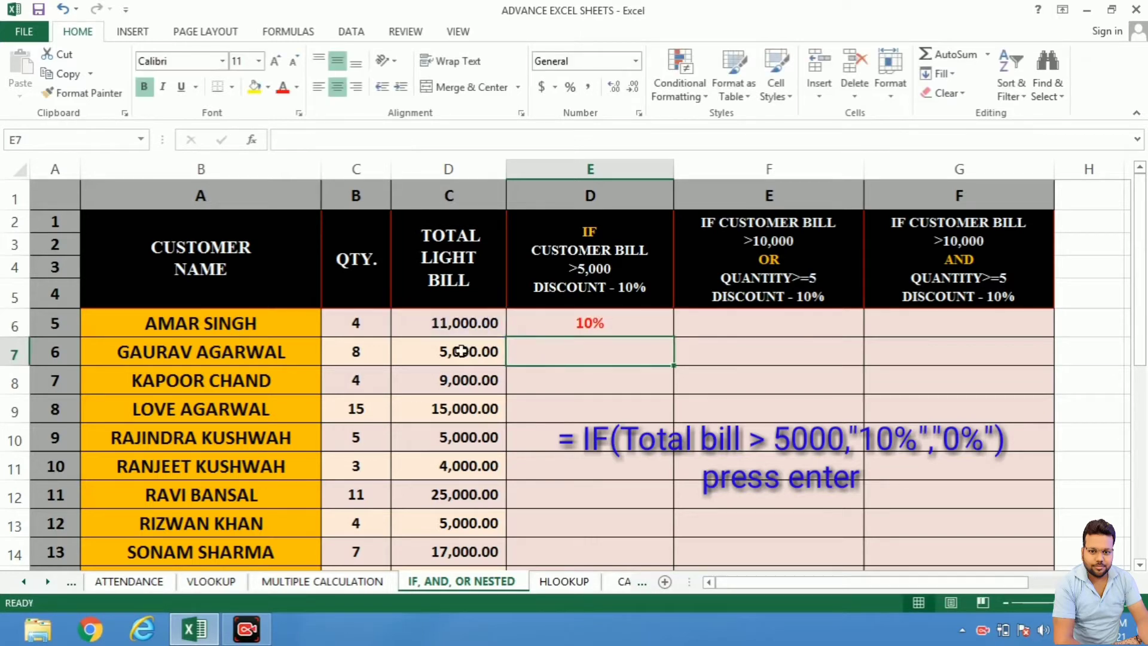
Check the E6 discount against its bill in D6 and copy the formula down to E7
left_click(589, 323)
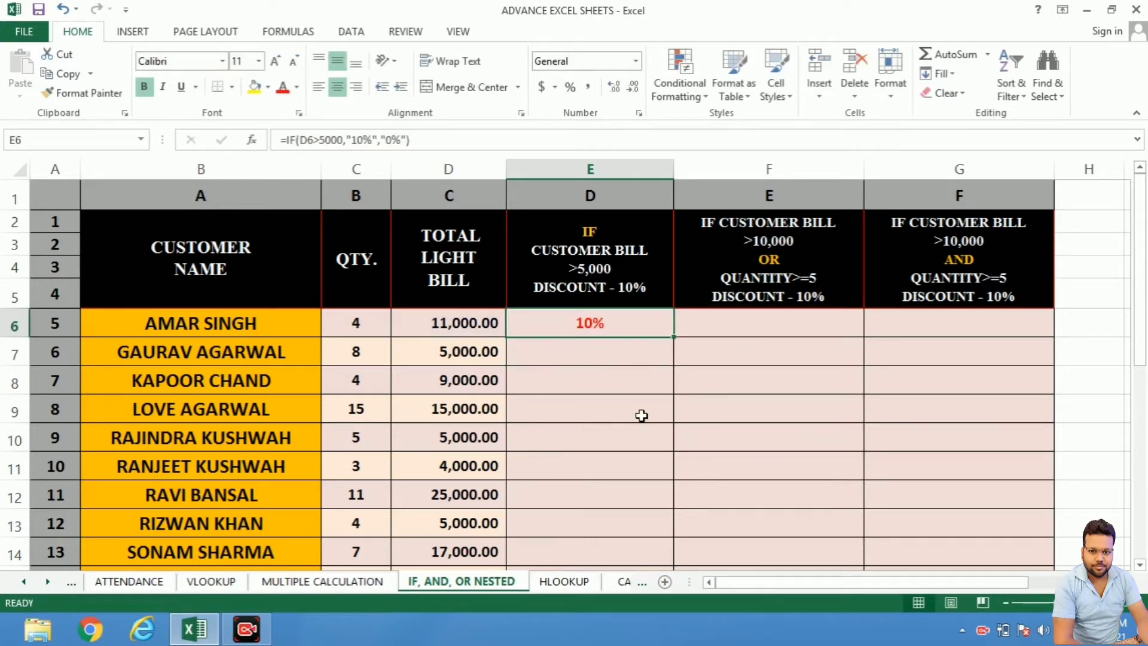
left_click(456, 328)
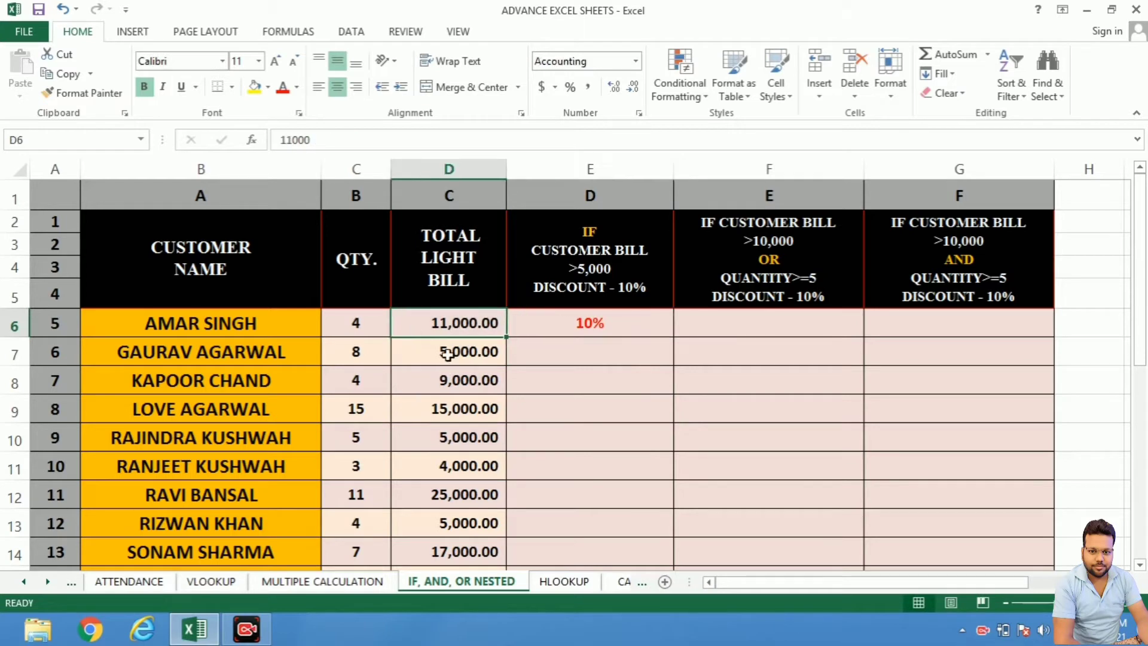
left_click(625, 326)
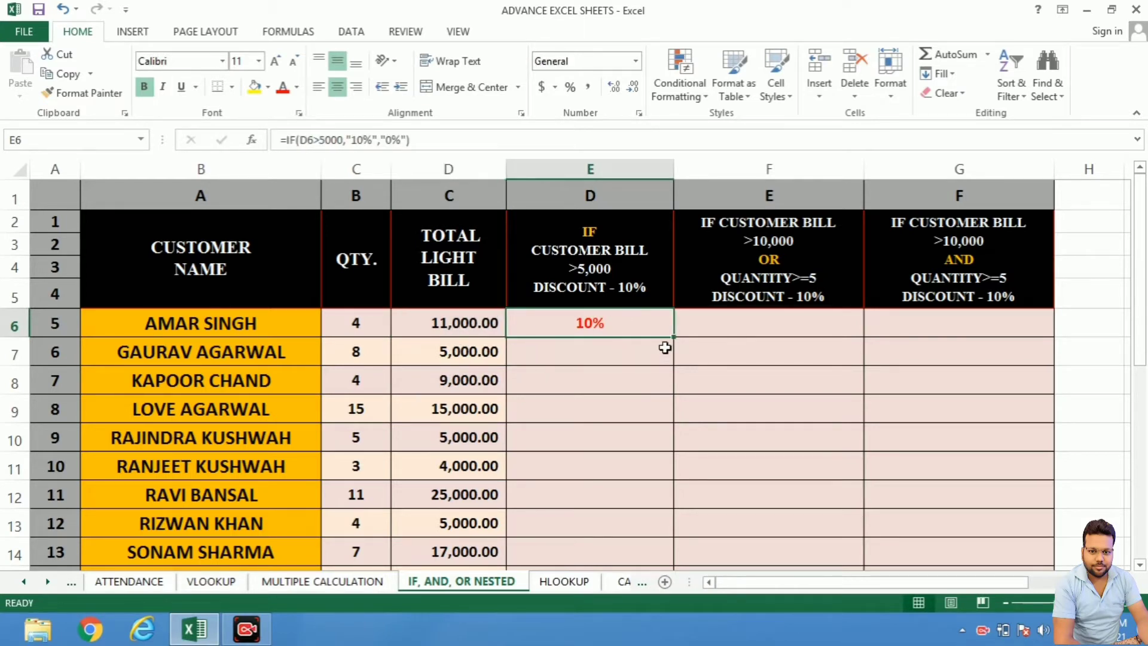
left_click_drag(672, 340, 674, 363)
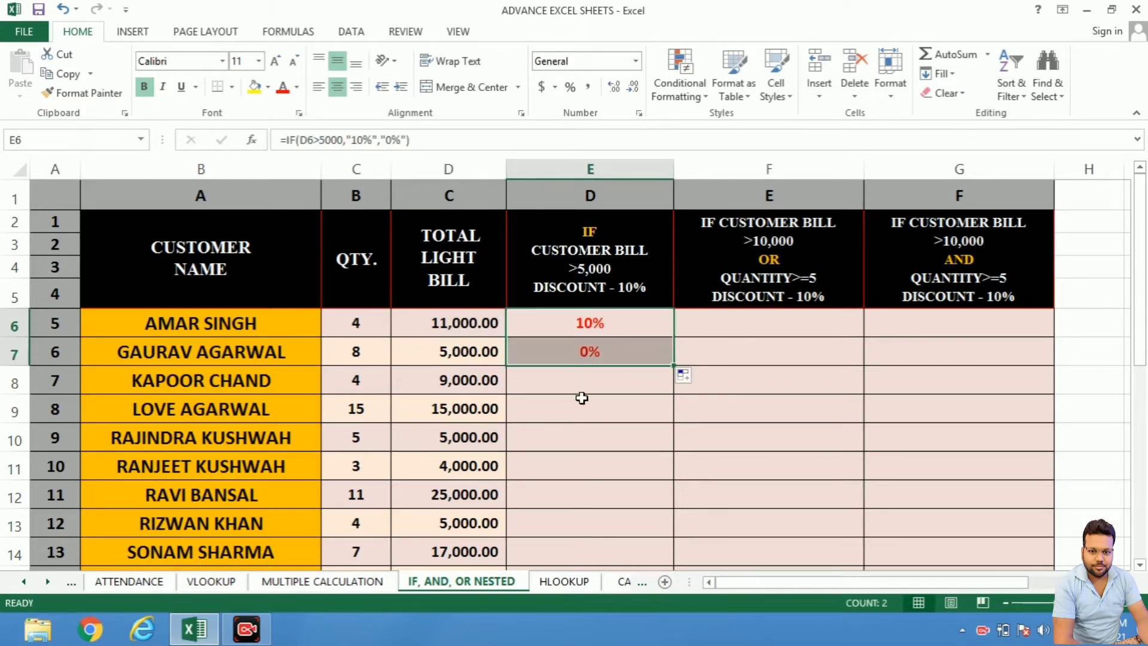
left_click(605, 353)
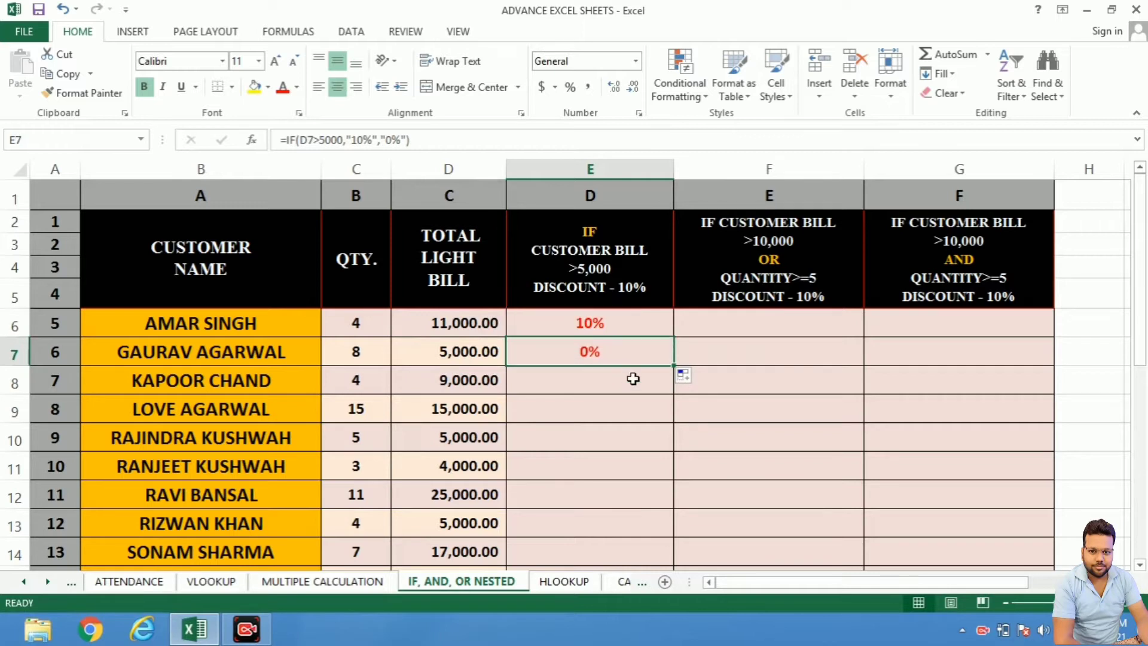
Test the discount formula by setting the total light bill in D7 to 5001, and restore it to 5000
left_click(453, 353)
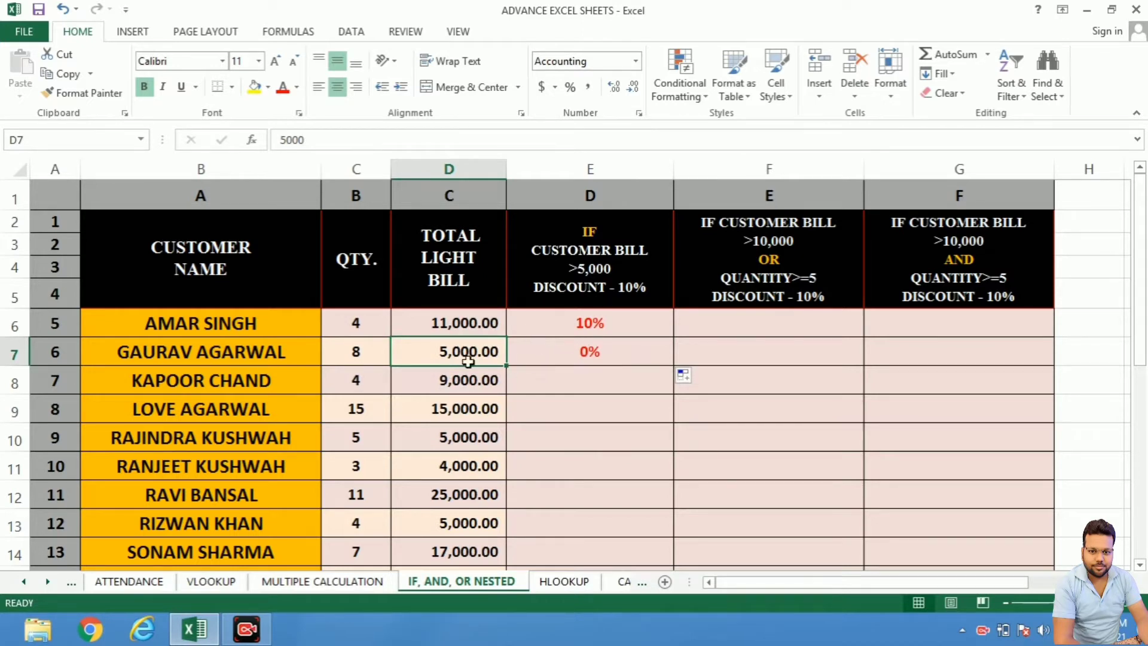
type("5001")
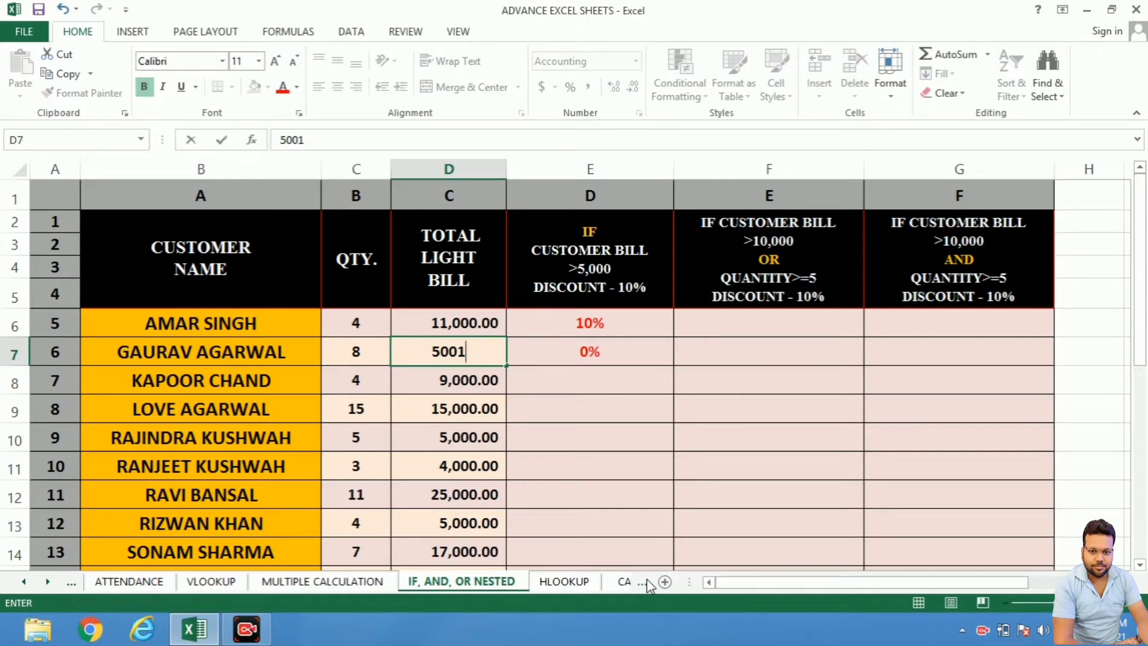
key("Return")
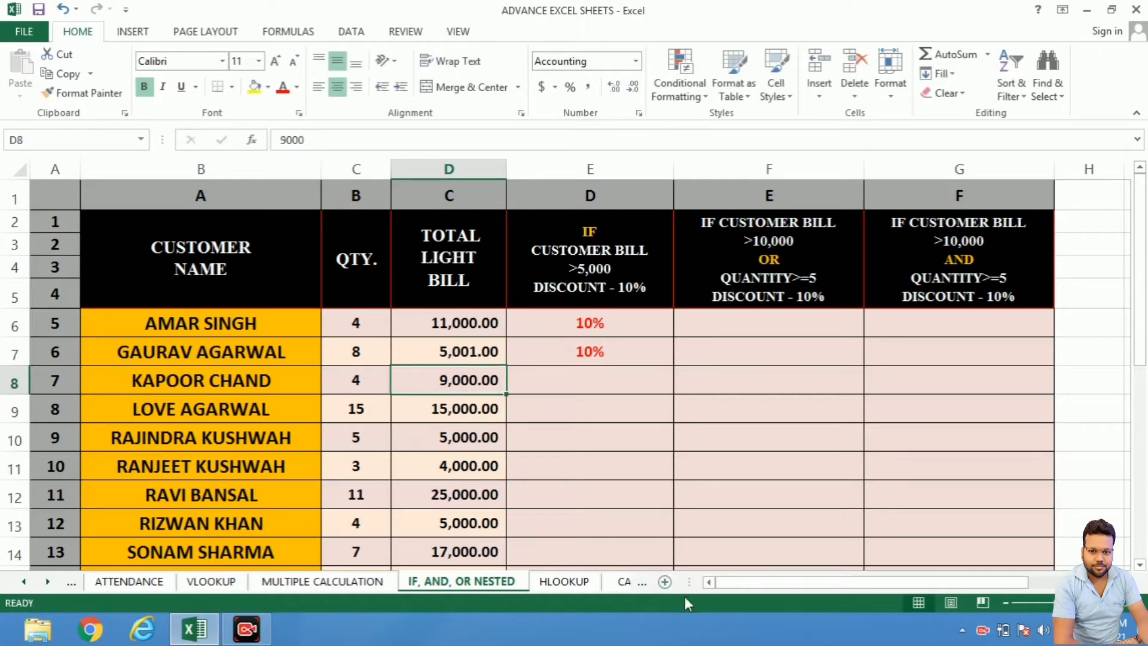
left_click(449, 354)
type("5000")
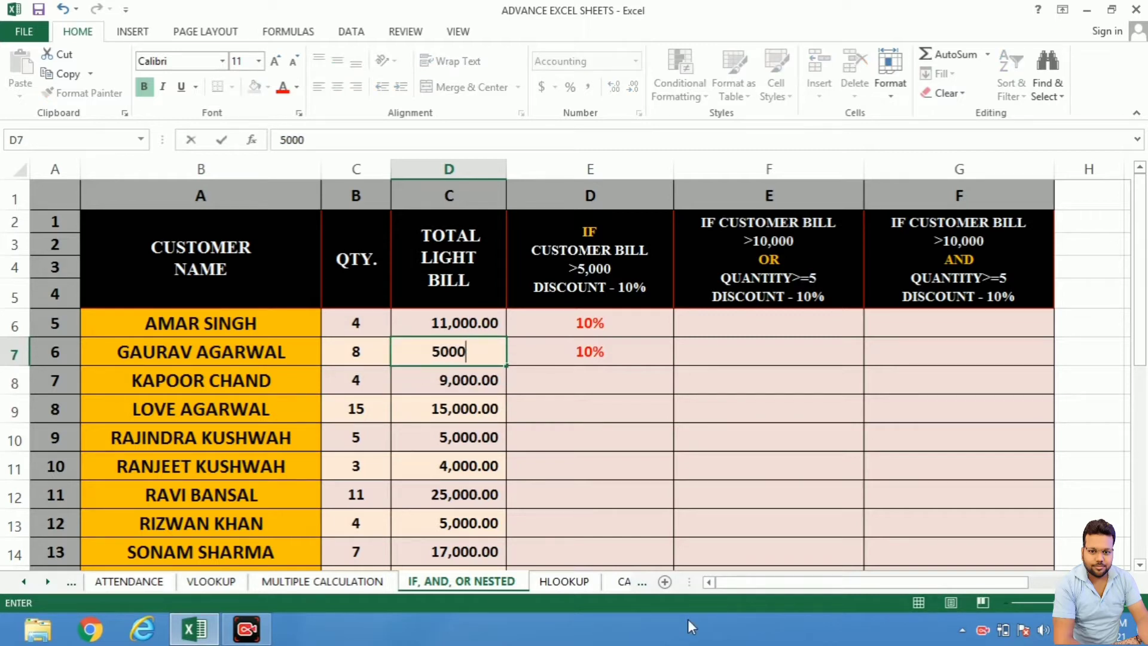
key("Return")
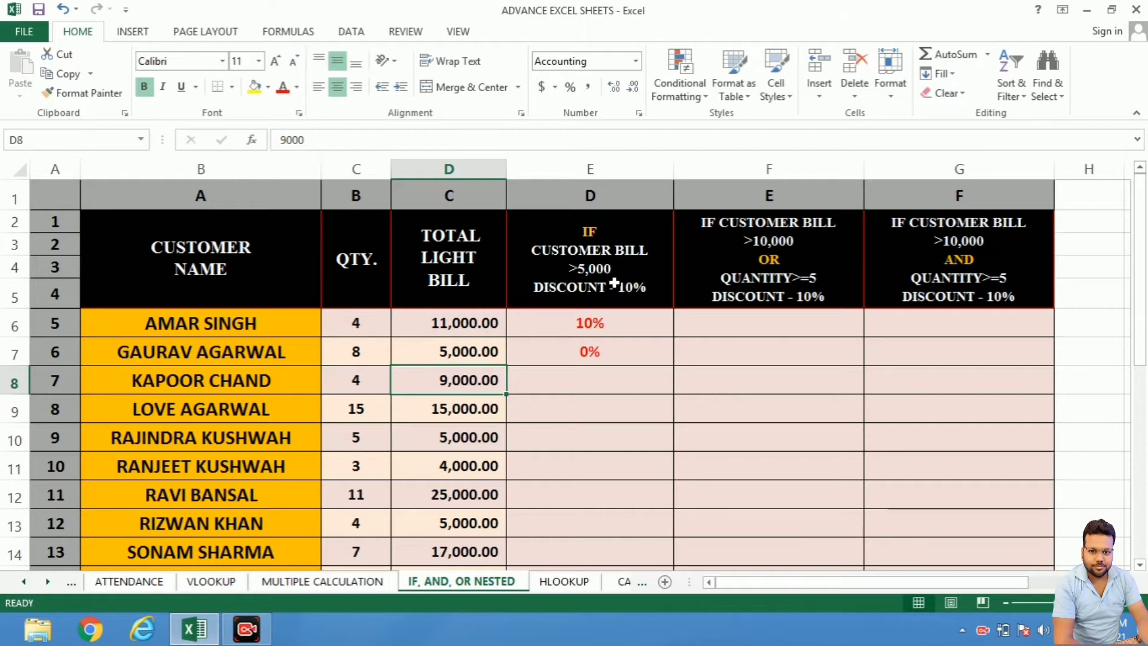
Fill the IF discount formula from E7 down through E14
left_click(627, 348)
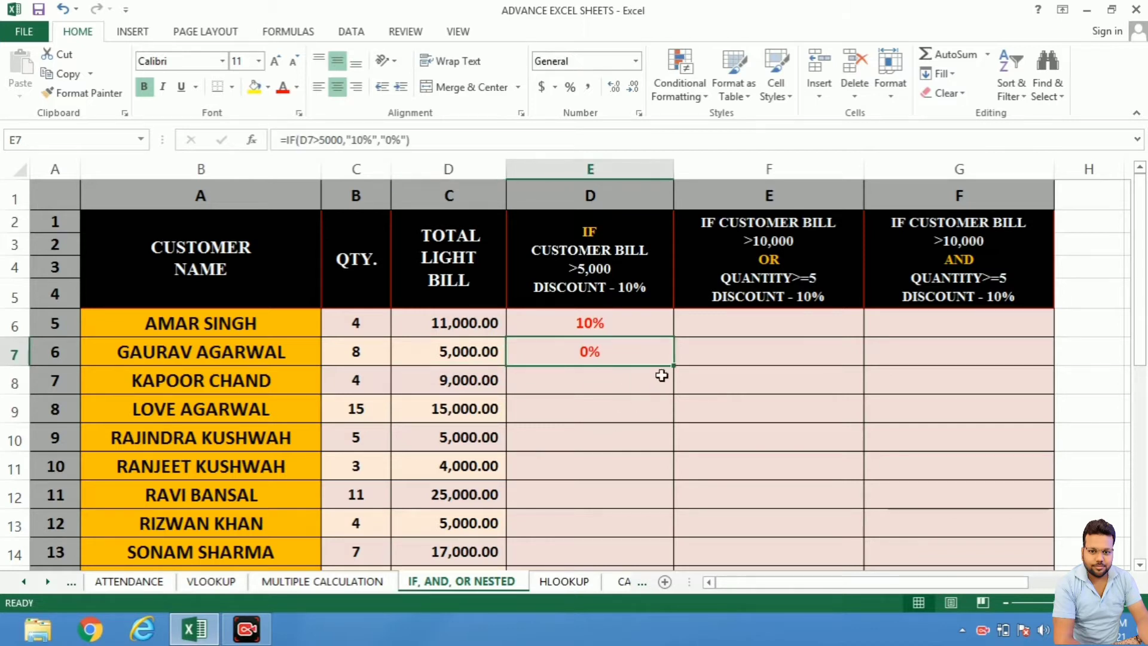
left_click_drag(674, 364, 675, 566)
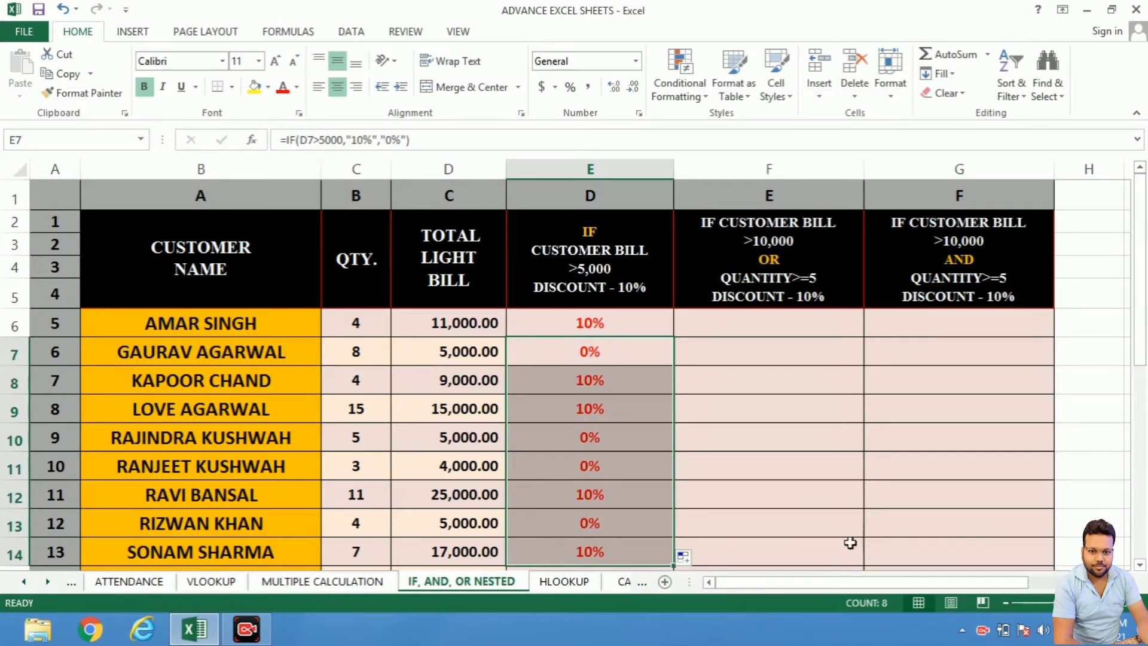
Begin an IF formula with a nested OR in F6, using total light bill D6>10000 as the first condition
left_click(770, 321)
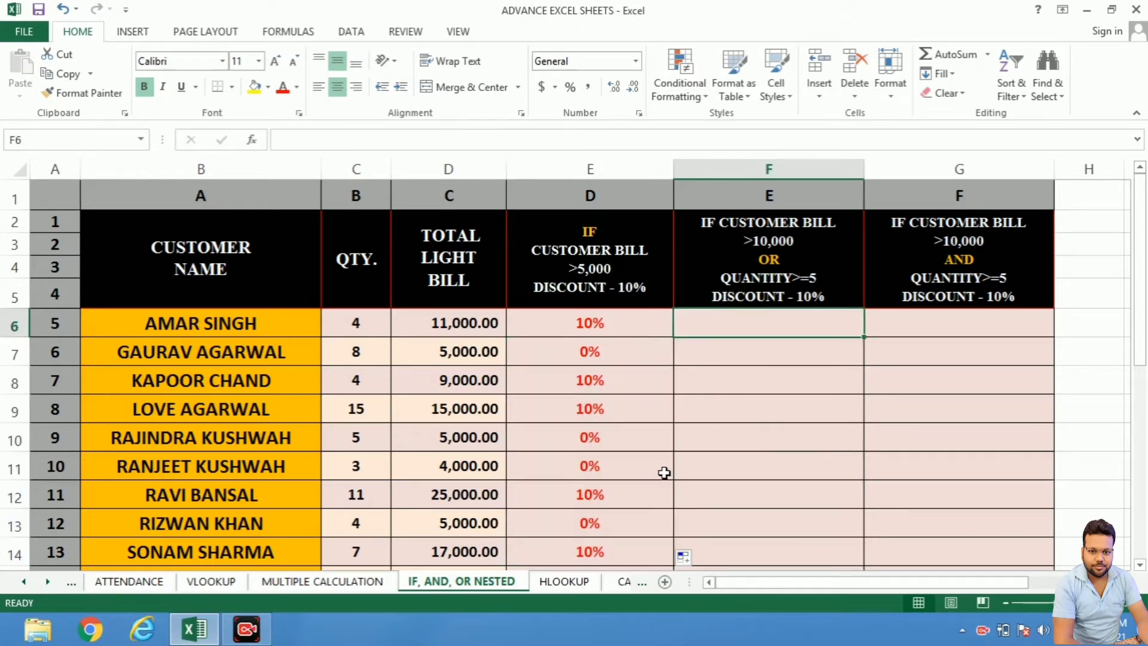
type("=")
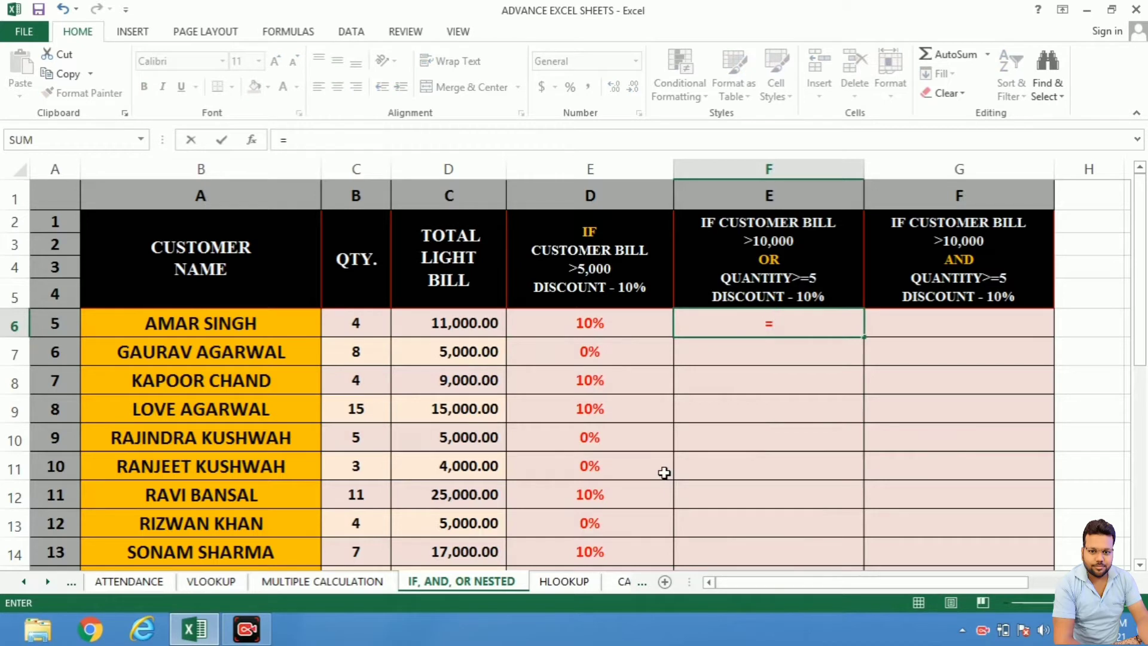
type("IF")
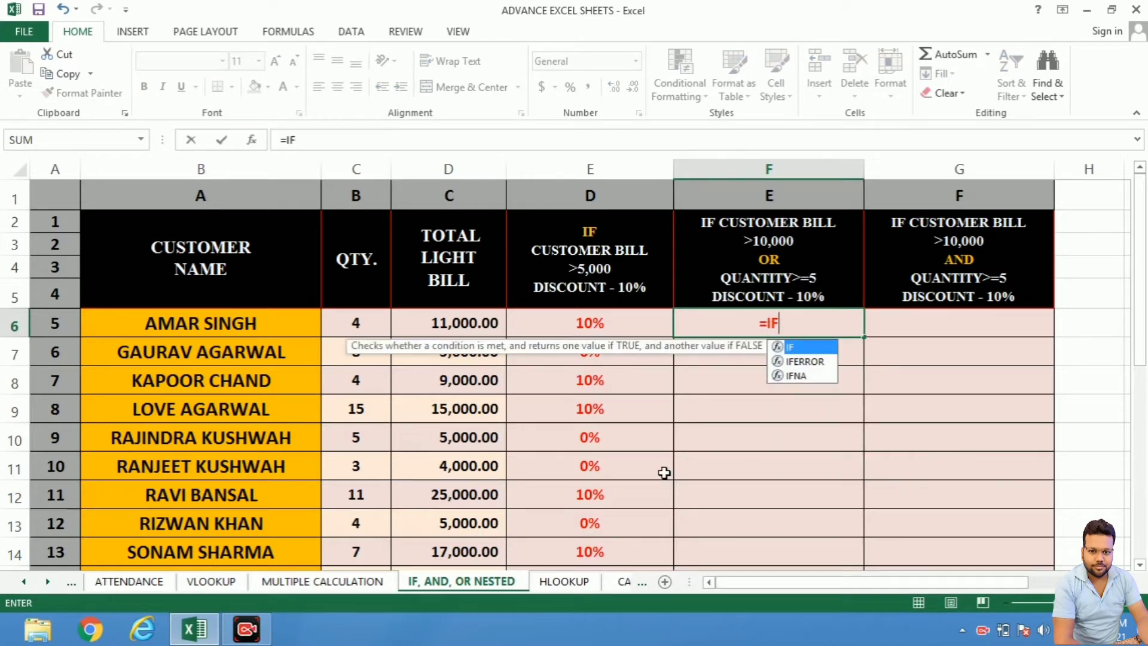
type("(O")
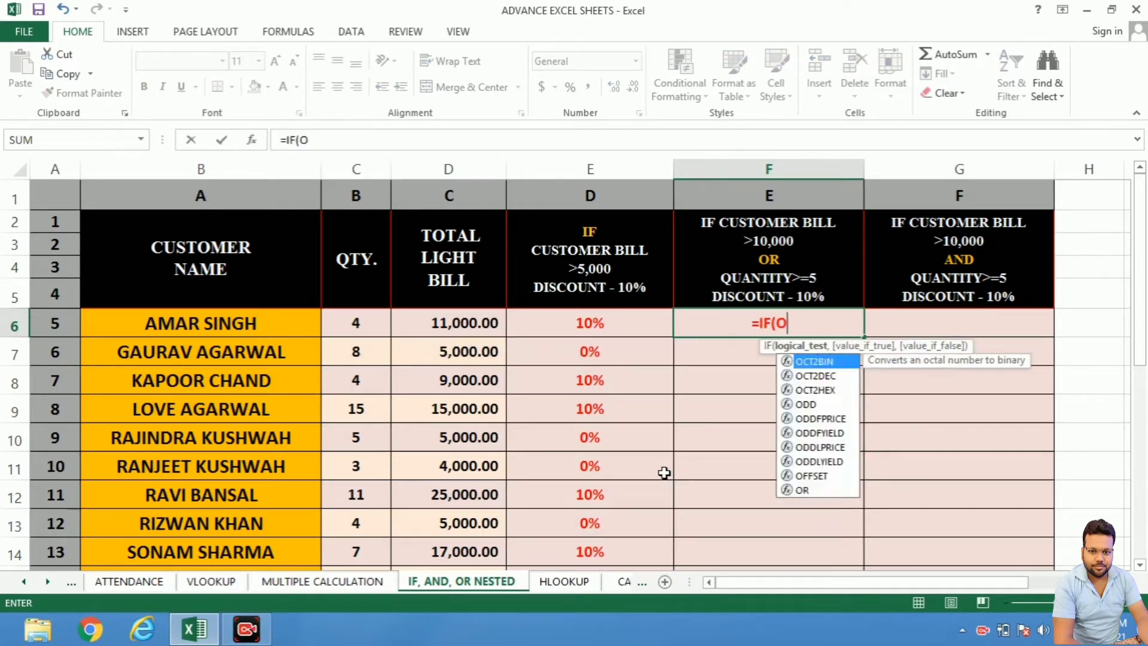
type("R(")
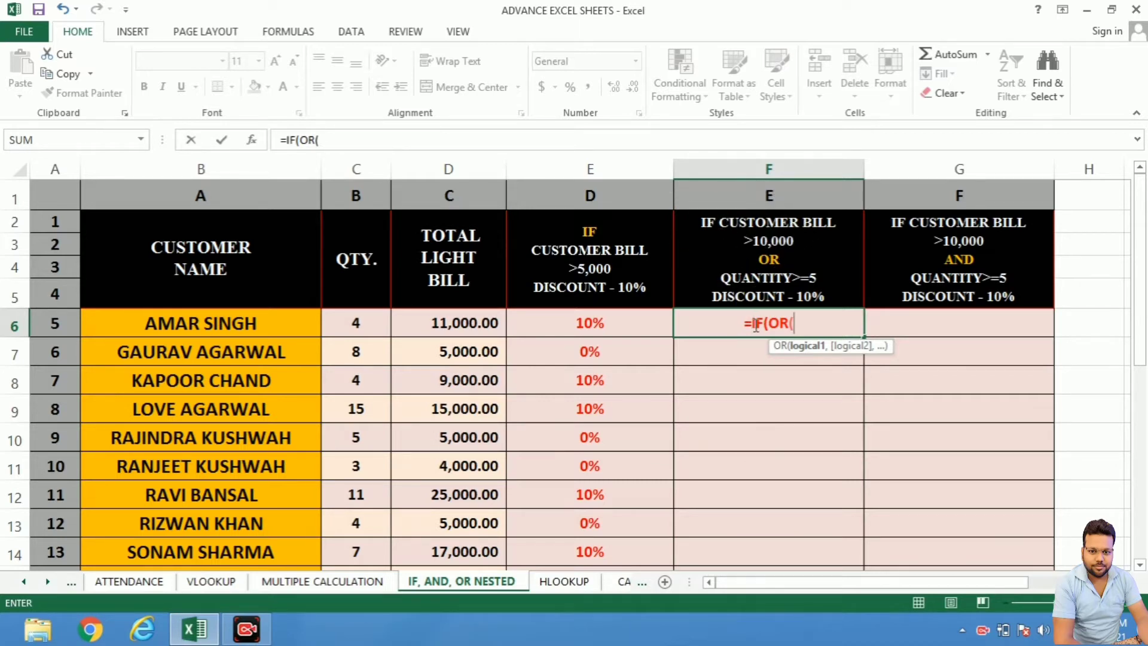
left_click(457, 323)
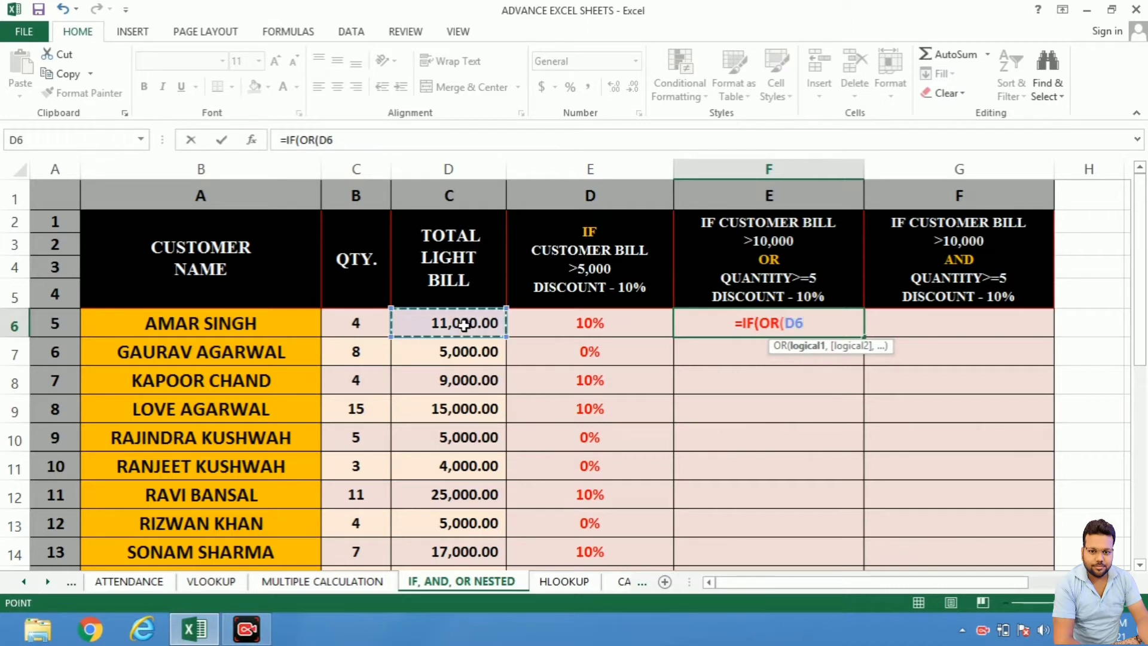
type(">100")
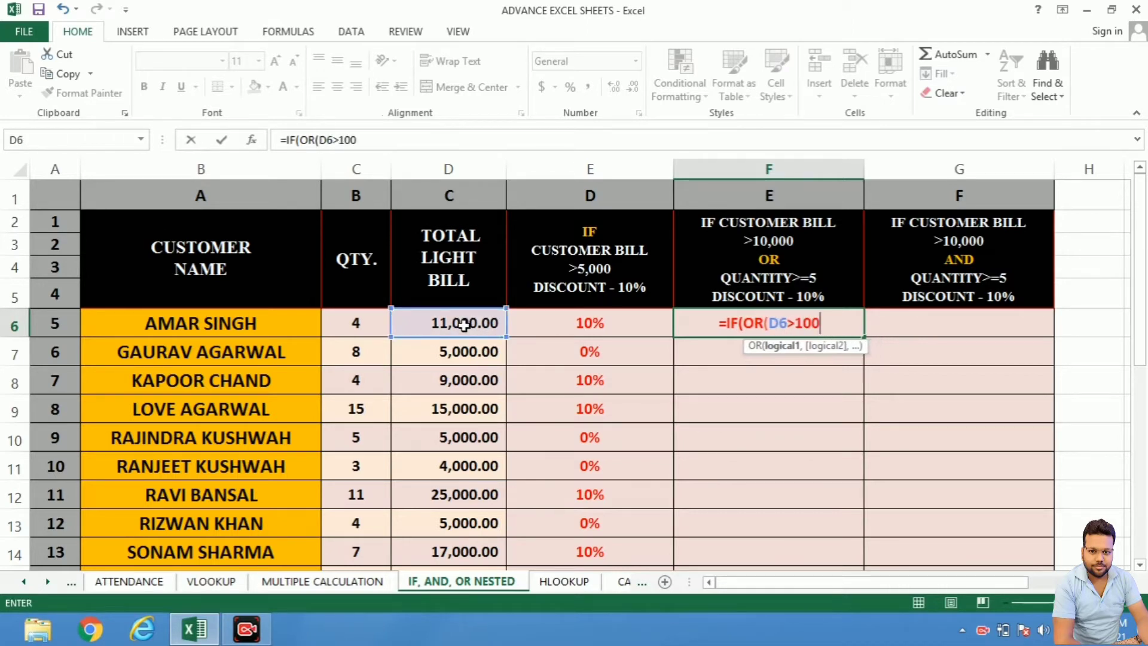
type("00")
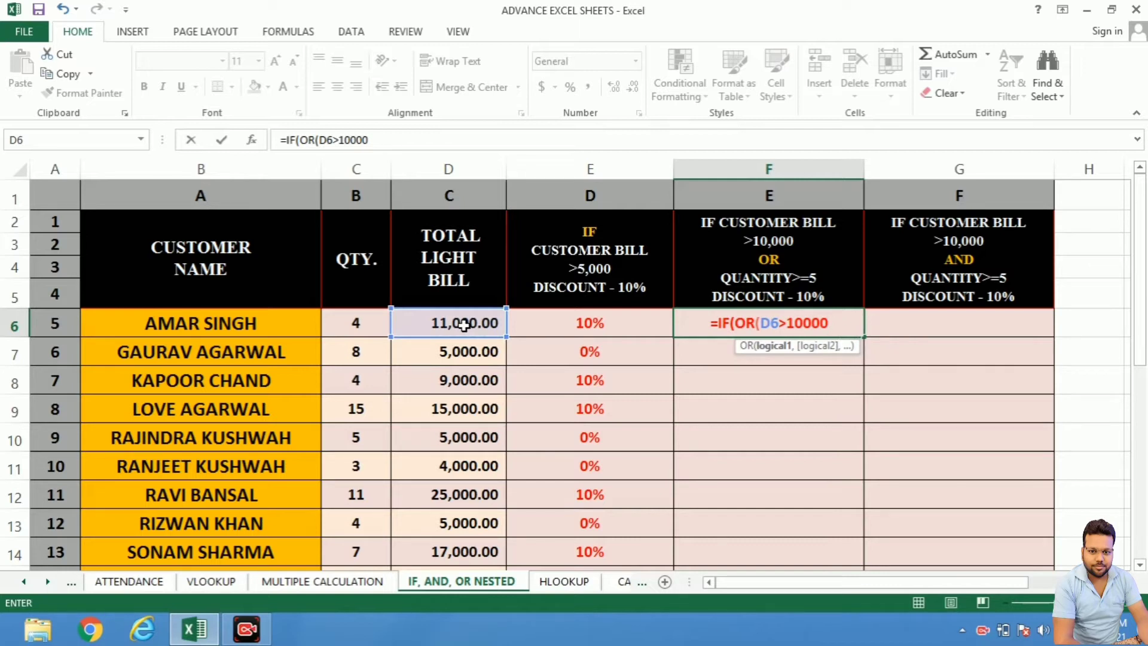
type(",")
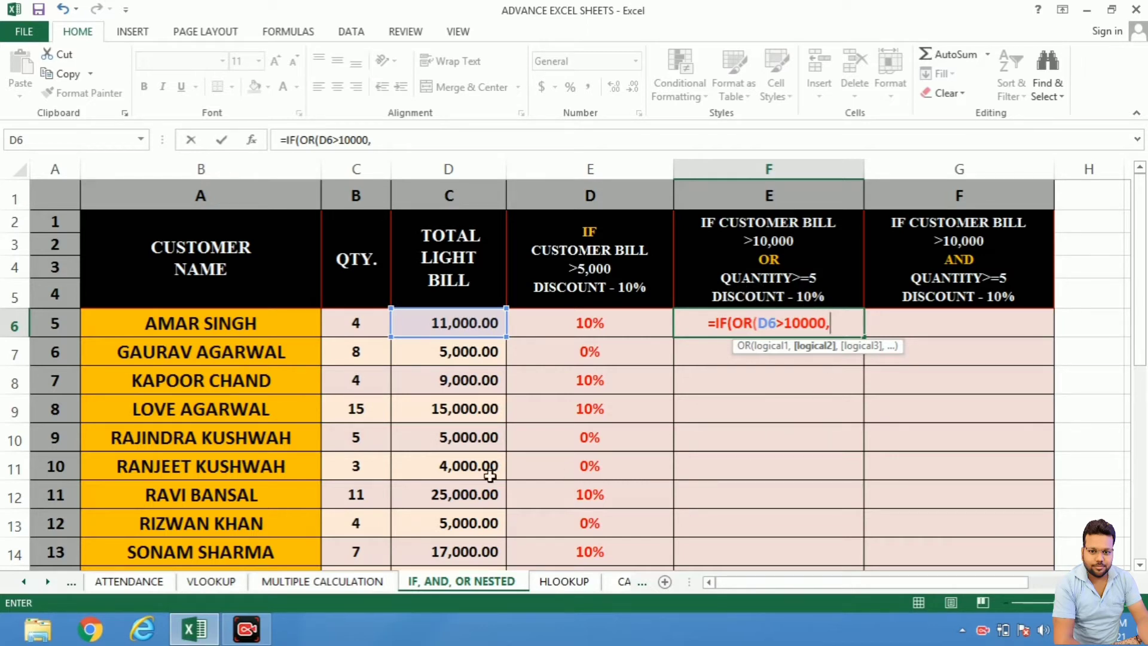
Add the quantity condition C6>=5 to the OR test in F6 and close its bracket
left_click(359, 323)
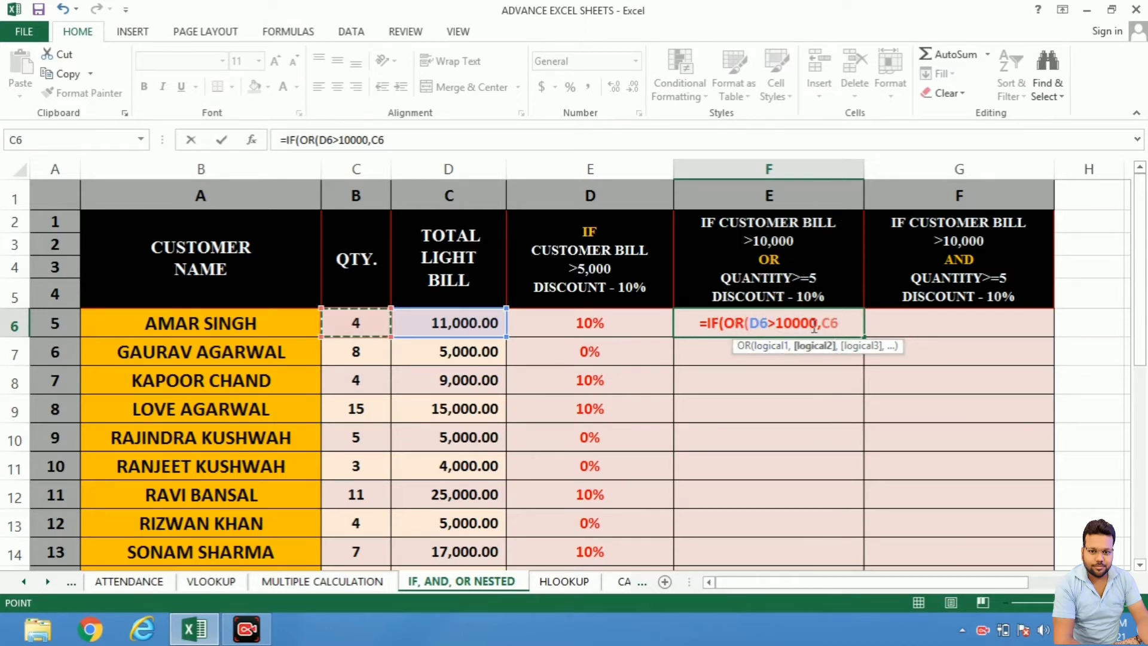
type(">=")
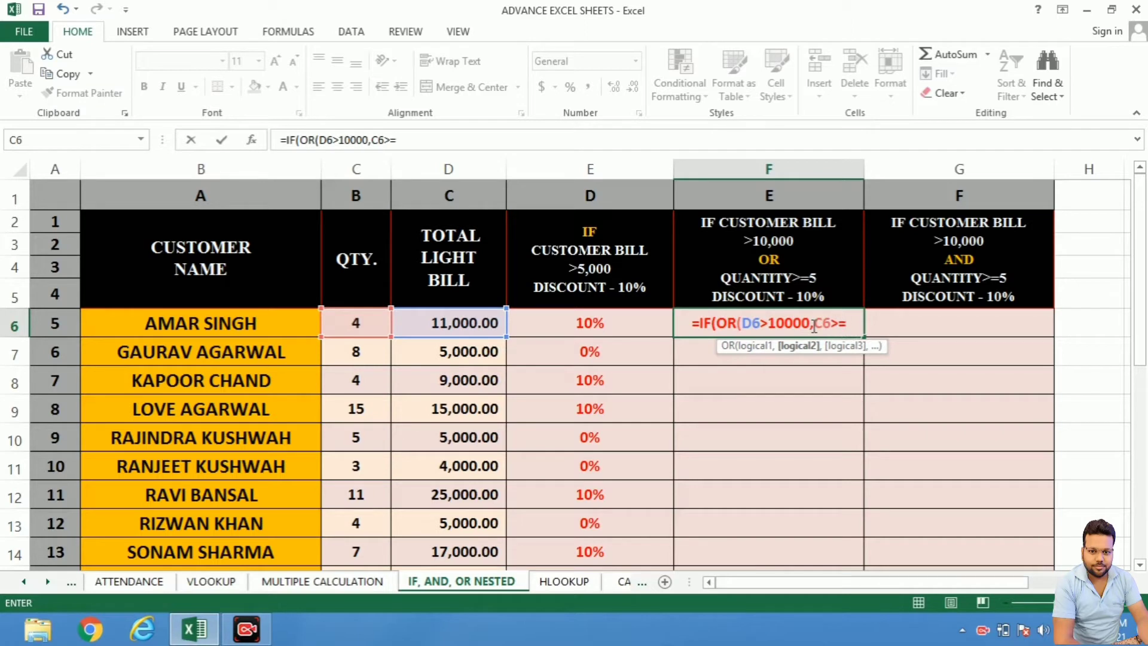
type("5")
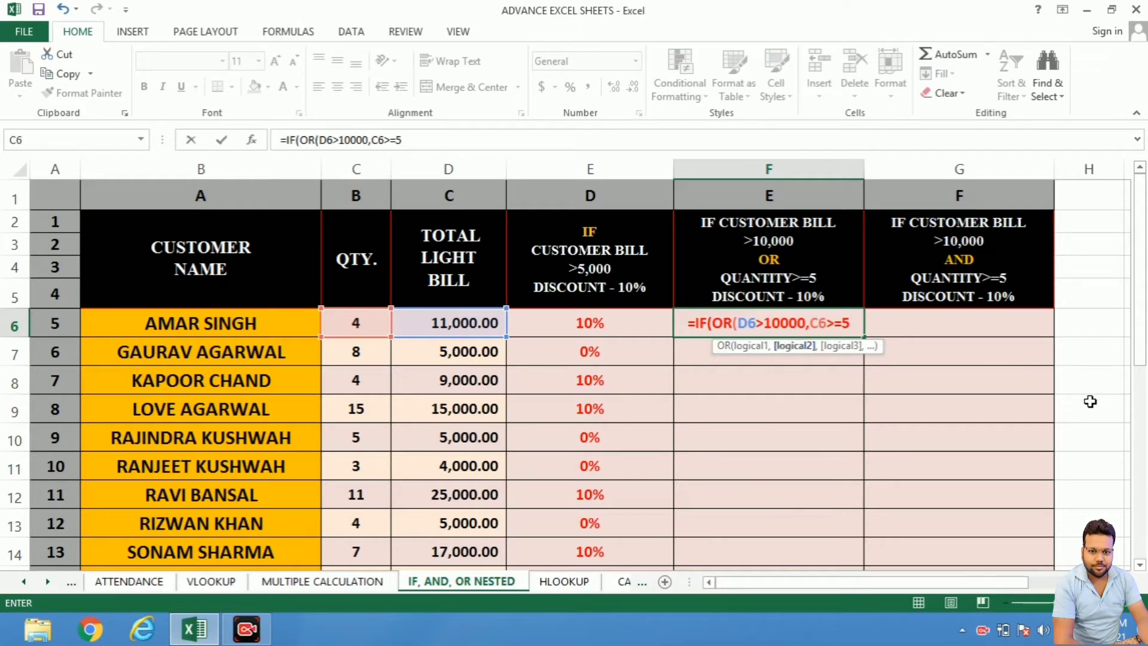
type(",")
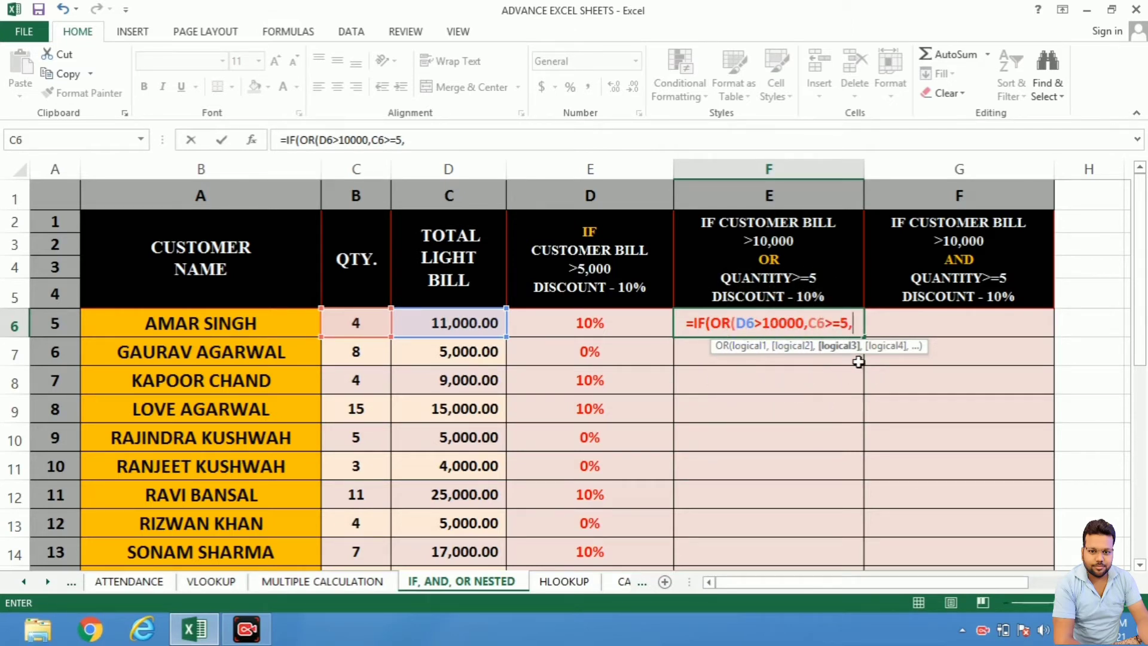
key("BackSpace")
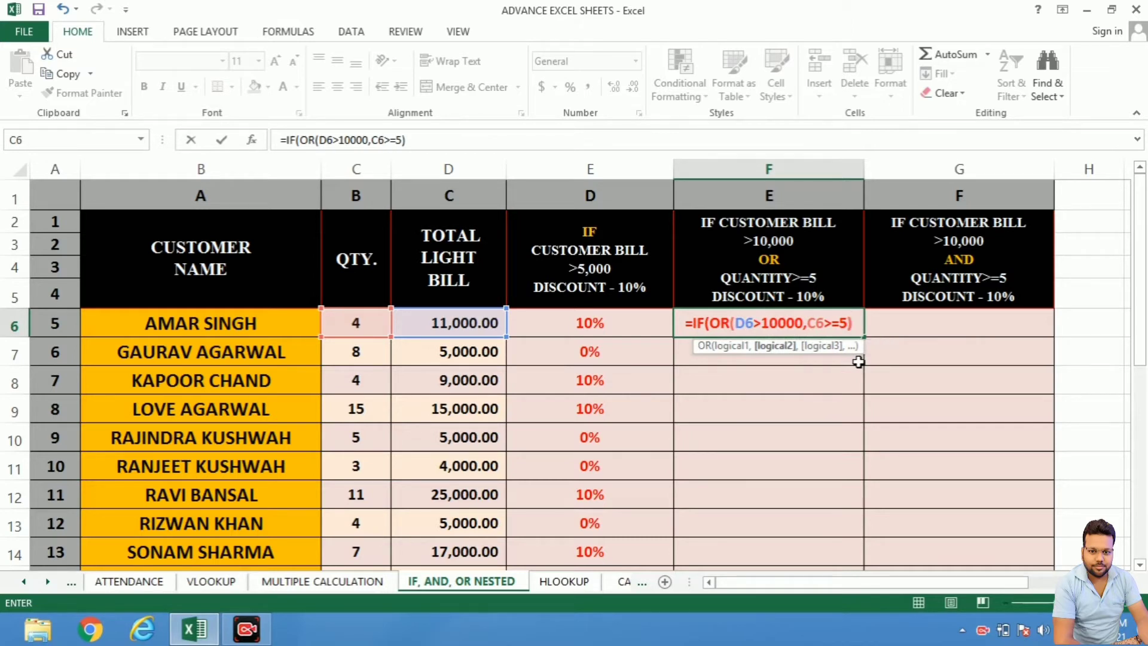
Complete the F6 formula with "10%" when true and "0%" when false, and fill it down through F14
type(",")
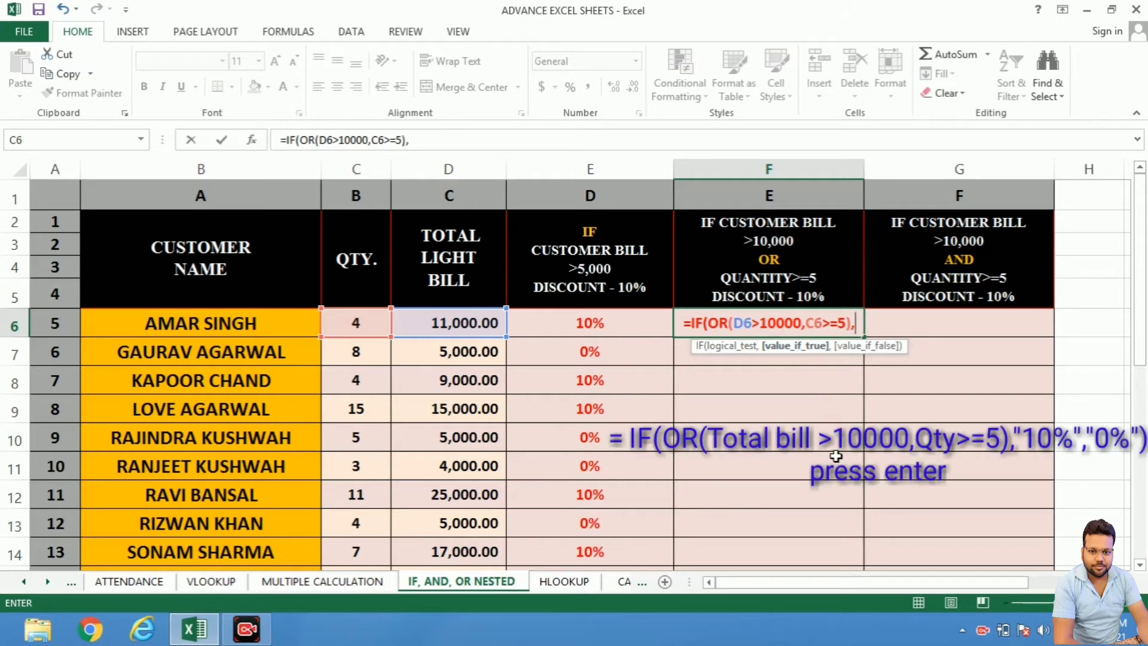
type("\"10")
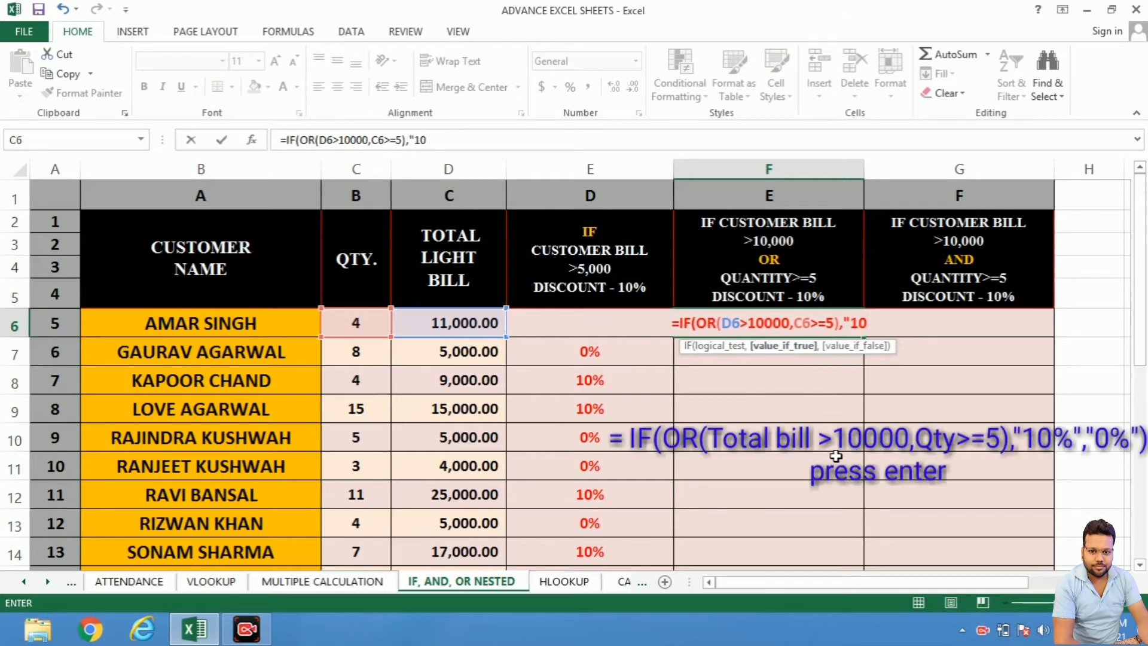
type("%\",")
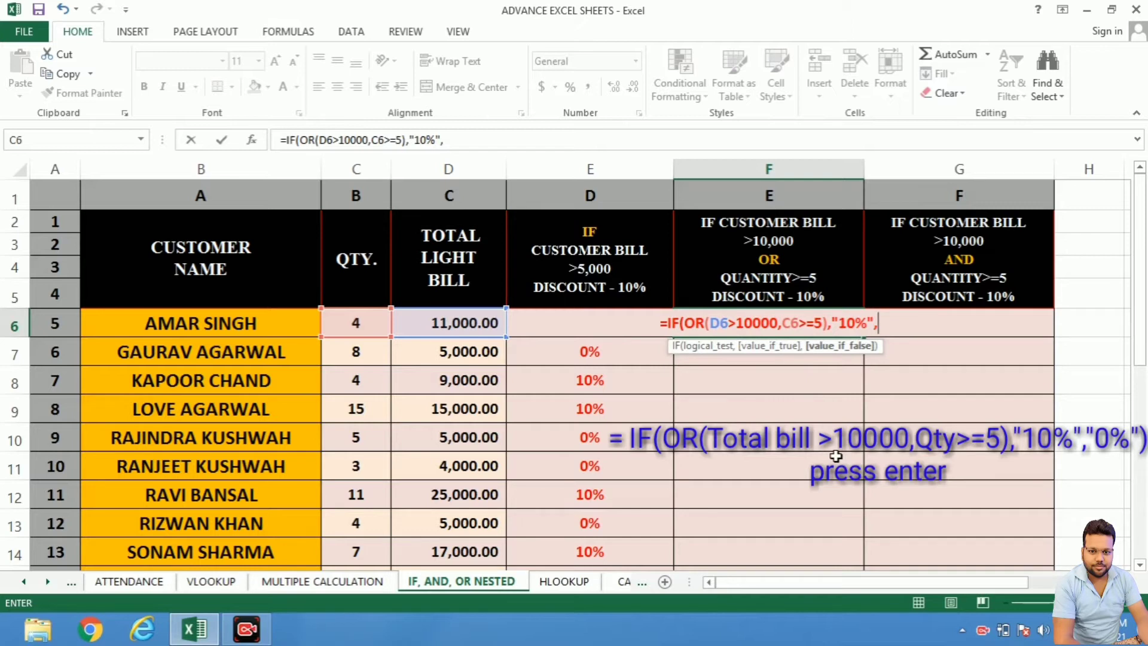
type("\"0%\")")
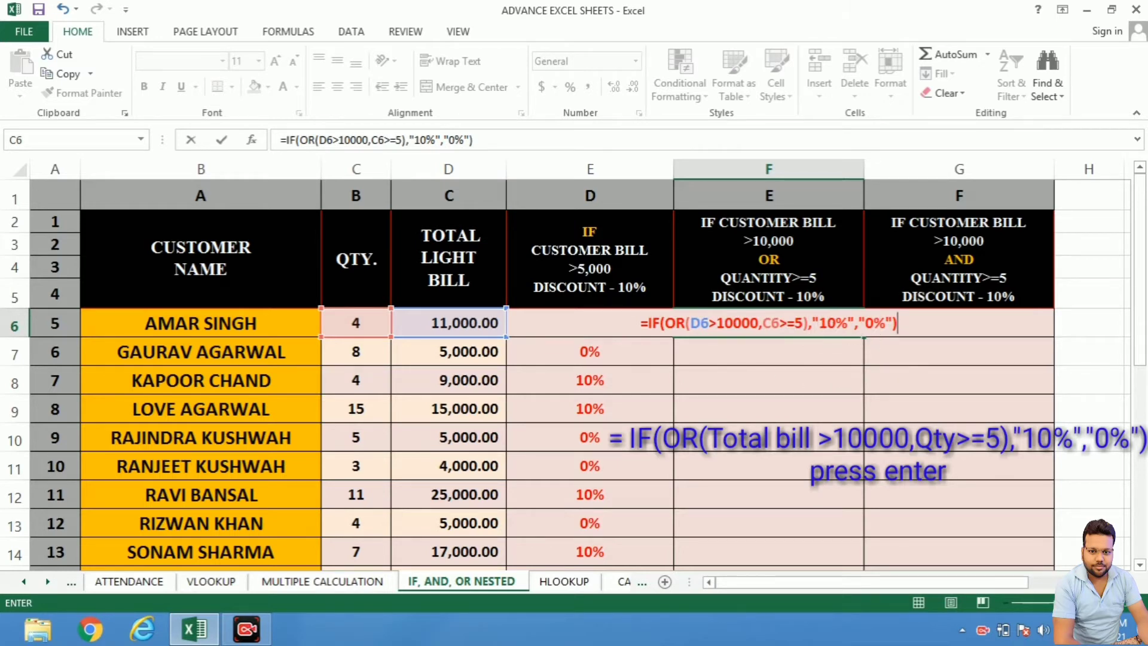
key("Return")
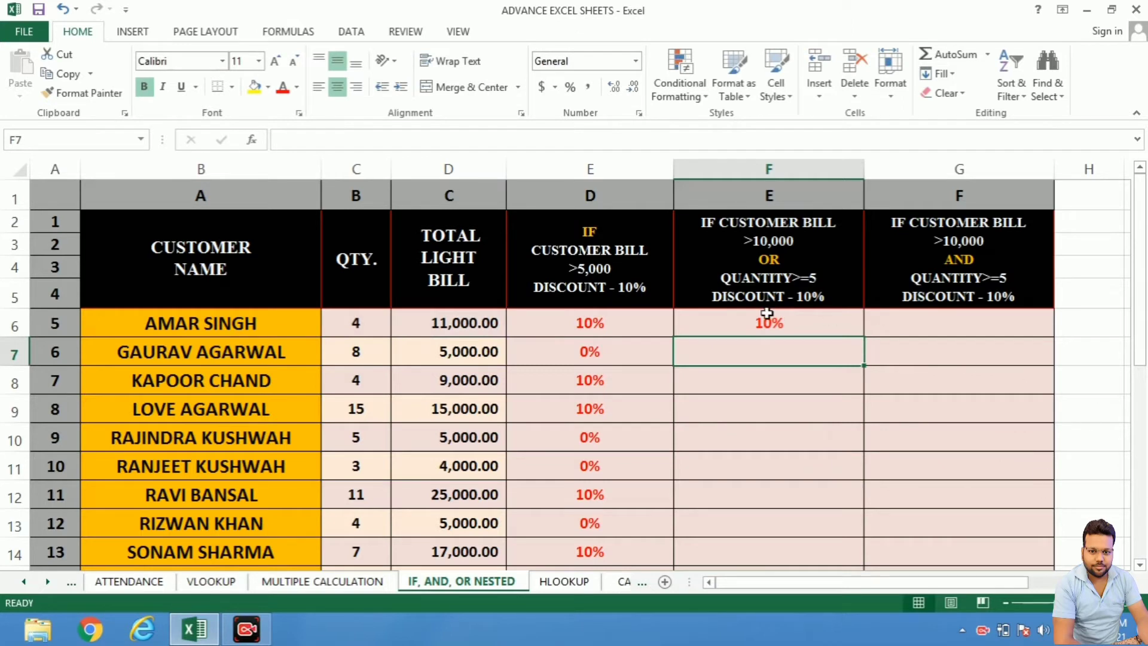
left_click(767, 313)
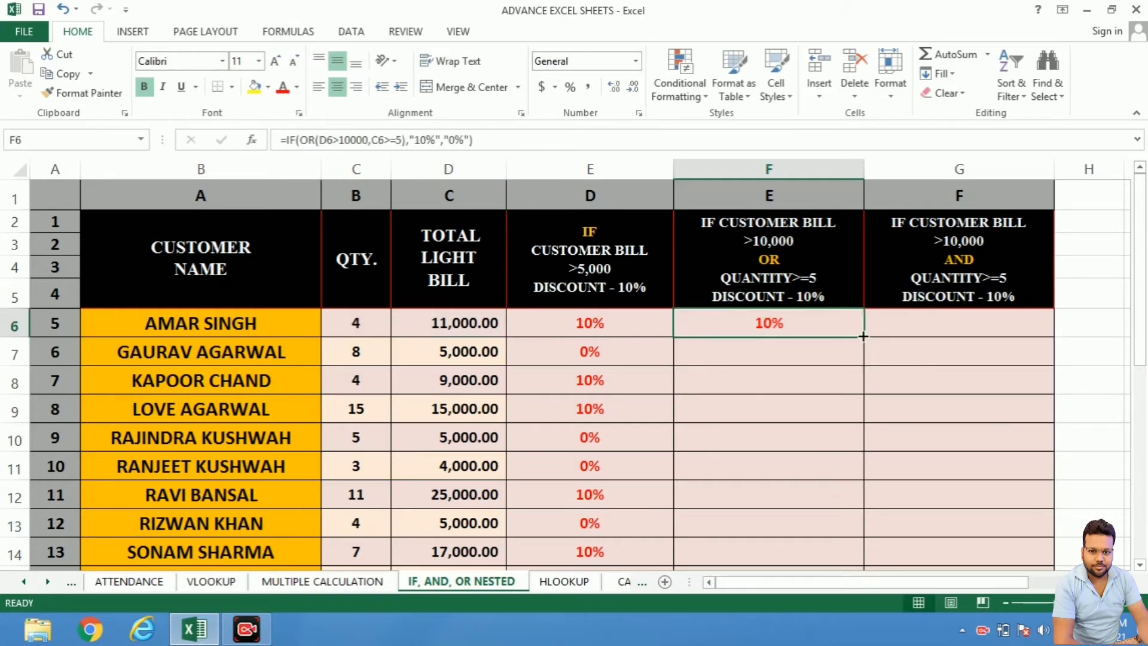
left_click_drag(863, 337, 854, 542)
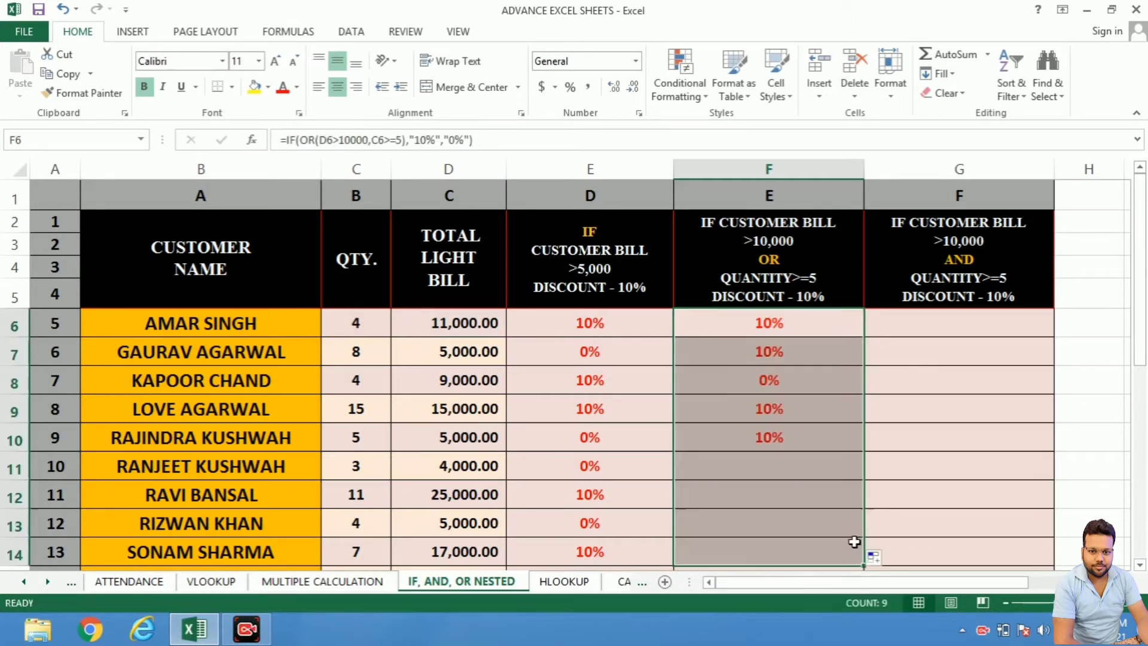
Check the OR discount in F6 against its quantity in C6 and light bill in D6
left_click(766, 318)
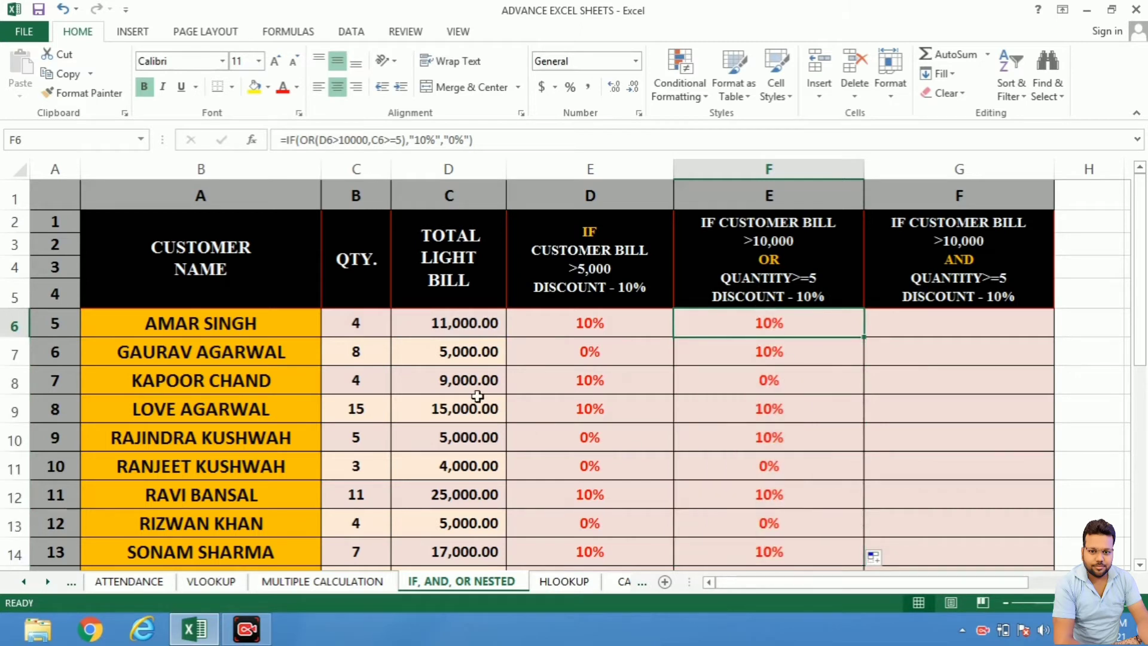
left_click(454, 322)
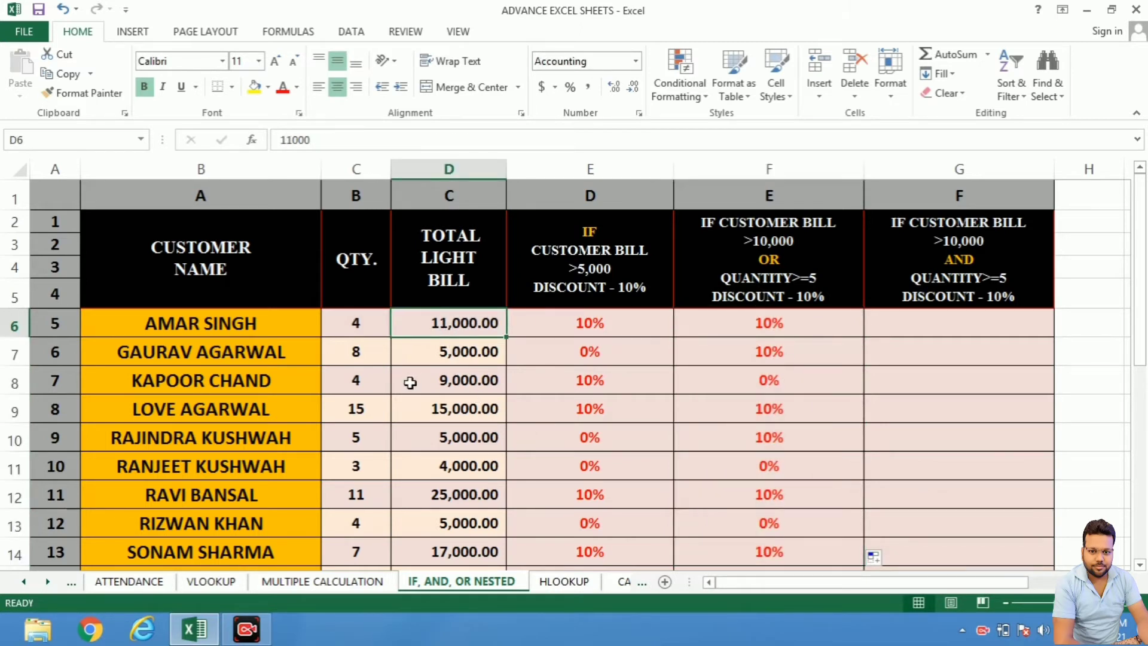
left_click(352, 332)
left_click(460, 326)
Check the OR discount in F7 against the light bill in D7 and the quantity in C7
left_click(762, 359)
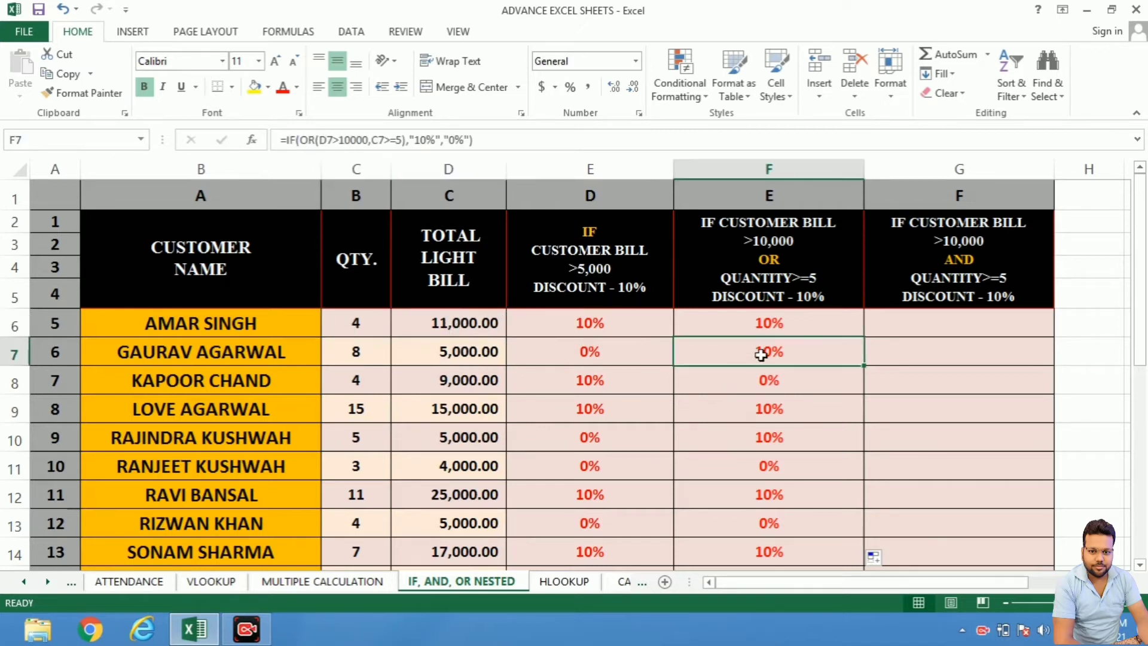
left_click(442, 356)
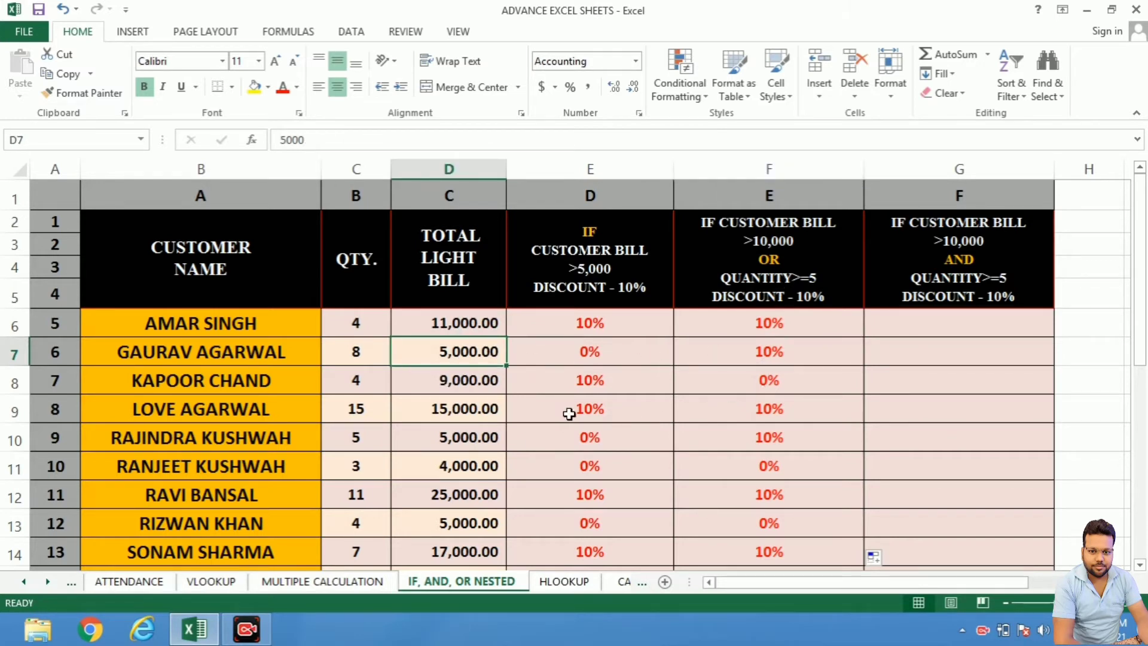
left_click(464, 357)
left_click(363, 356)
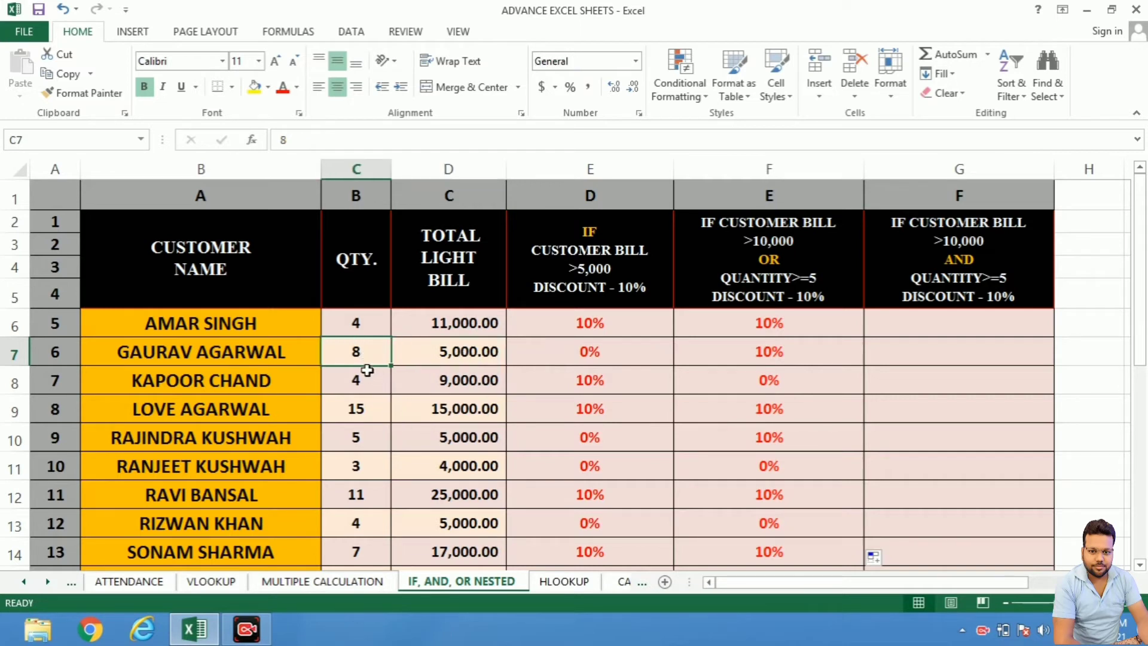
left_click(767, 358)
left_click(378, 358)
left_click(417, 356)
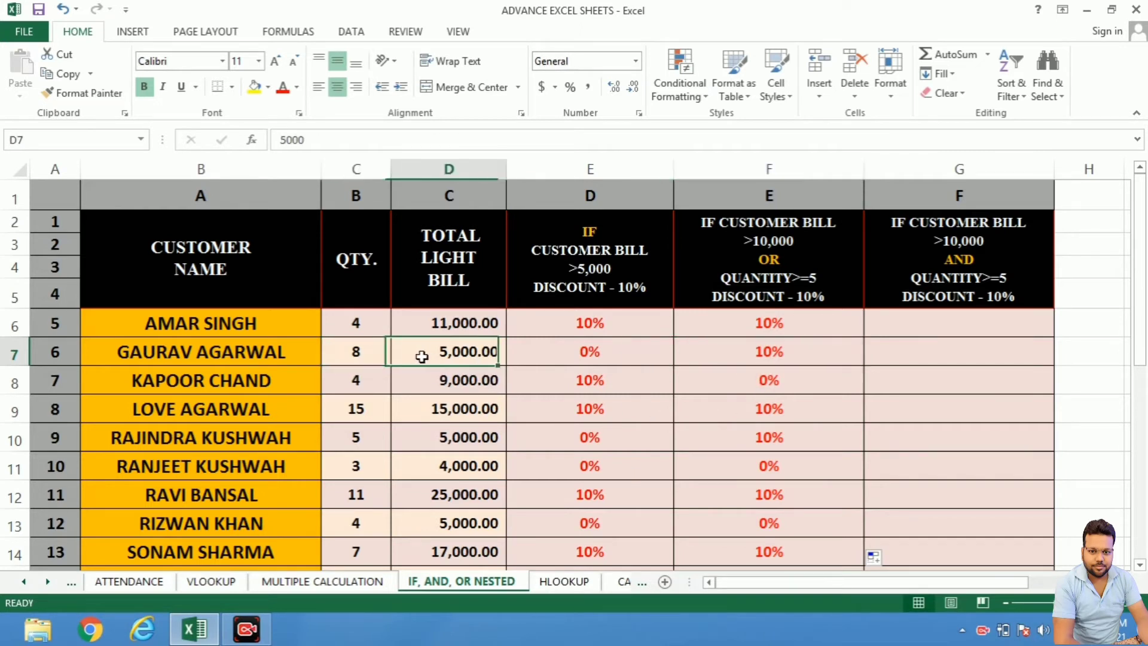
left_click(367, 357)
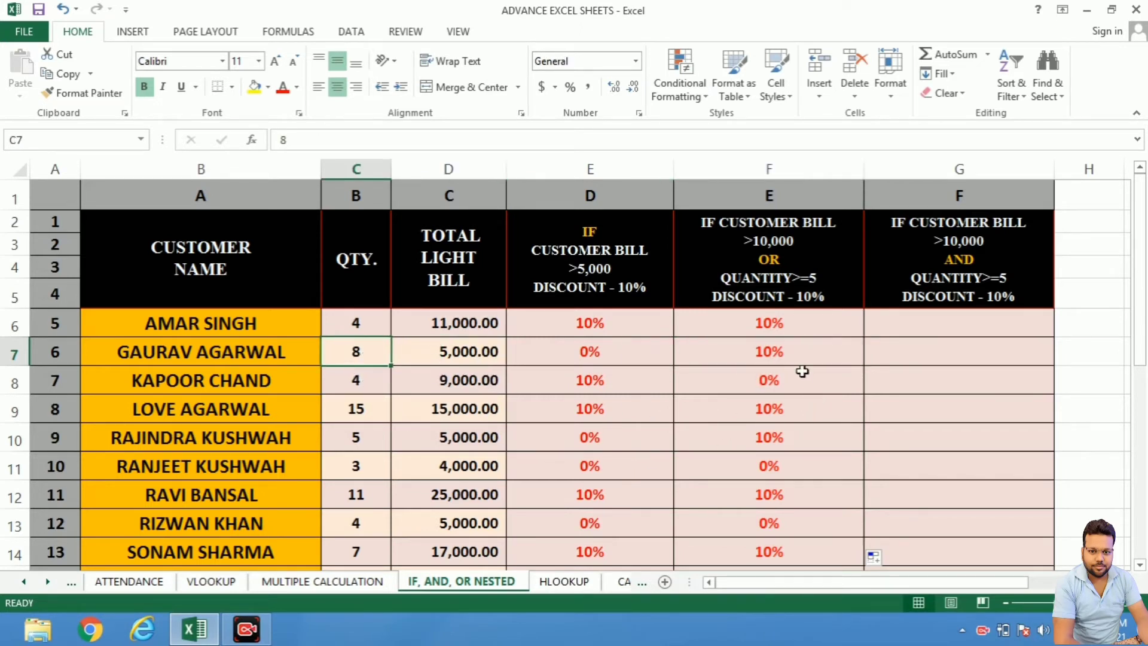
left_click(784, 354)
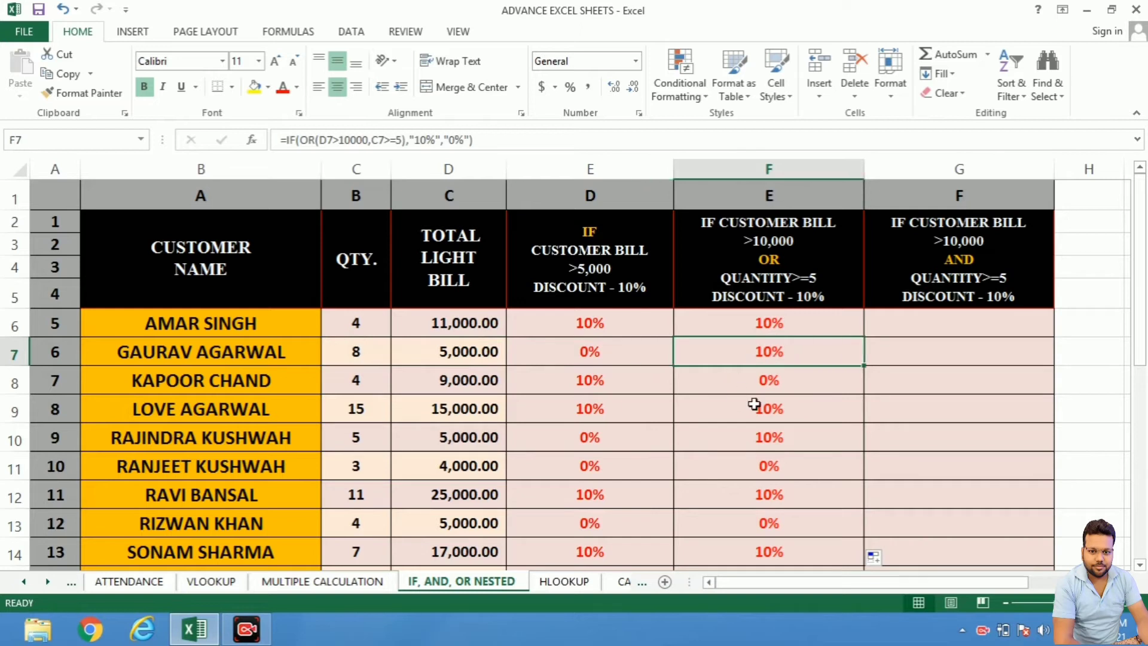
Check the OR discount in F8 against D8 and C8, and compare it with the values in row 7
left_click(780, 382)
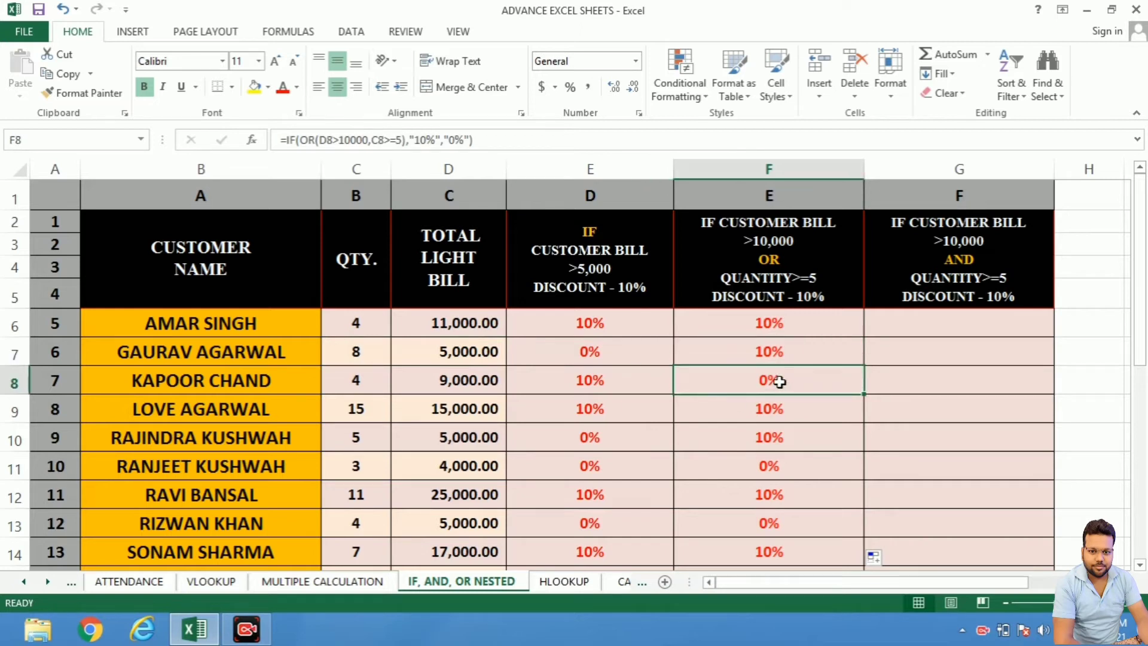
left_click(456, 384)
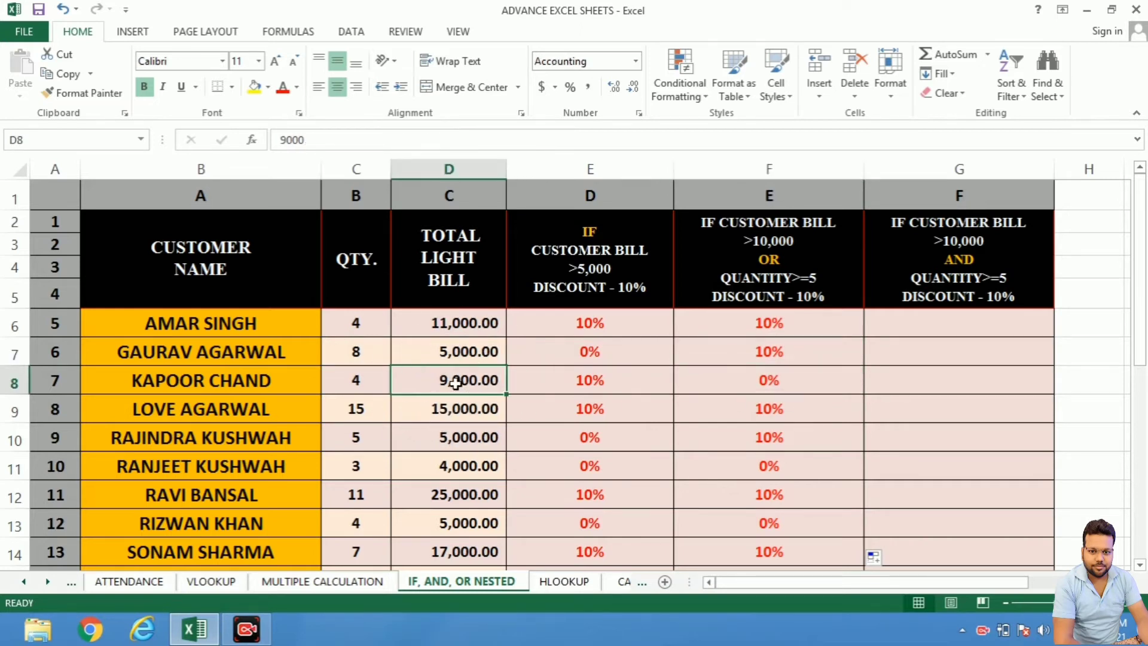
left_click(344, 389)
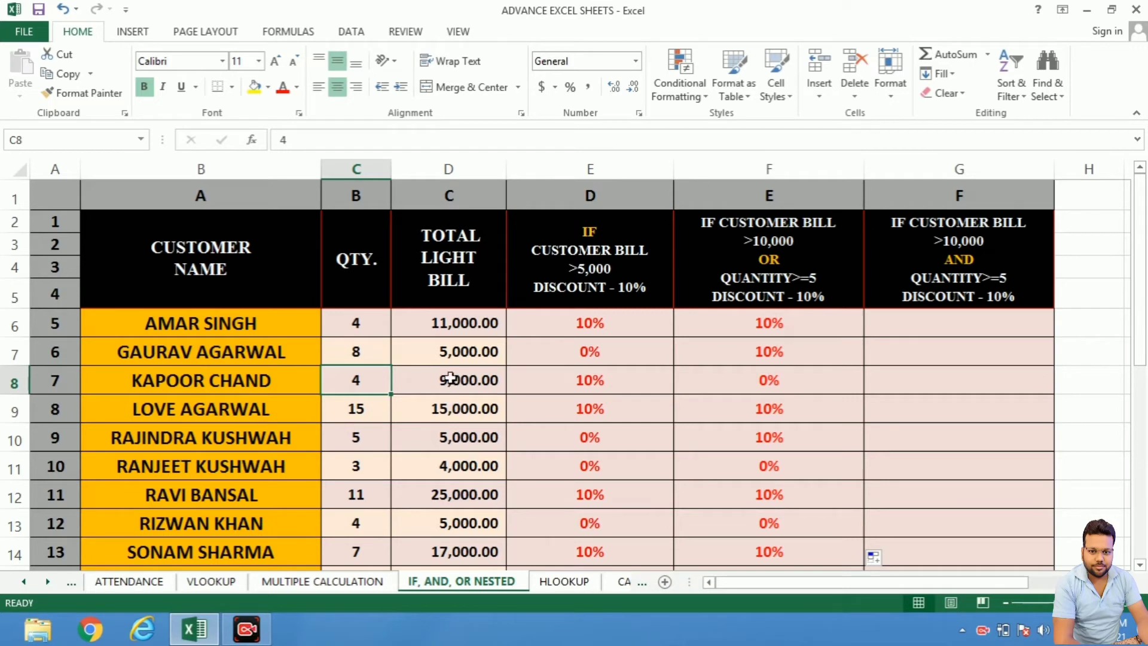
left_click(452, 354)
left_click(366, 354)
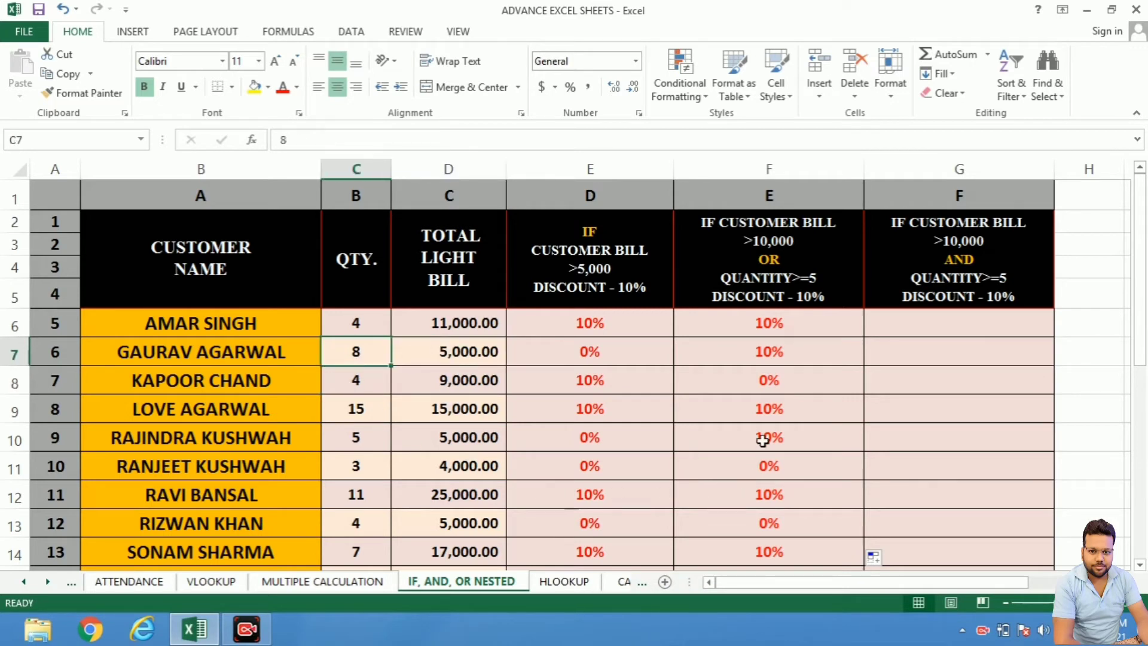
left_click(774, 354)
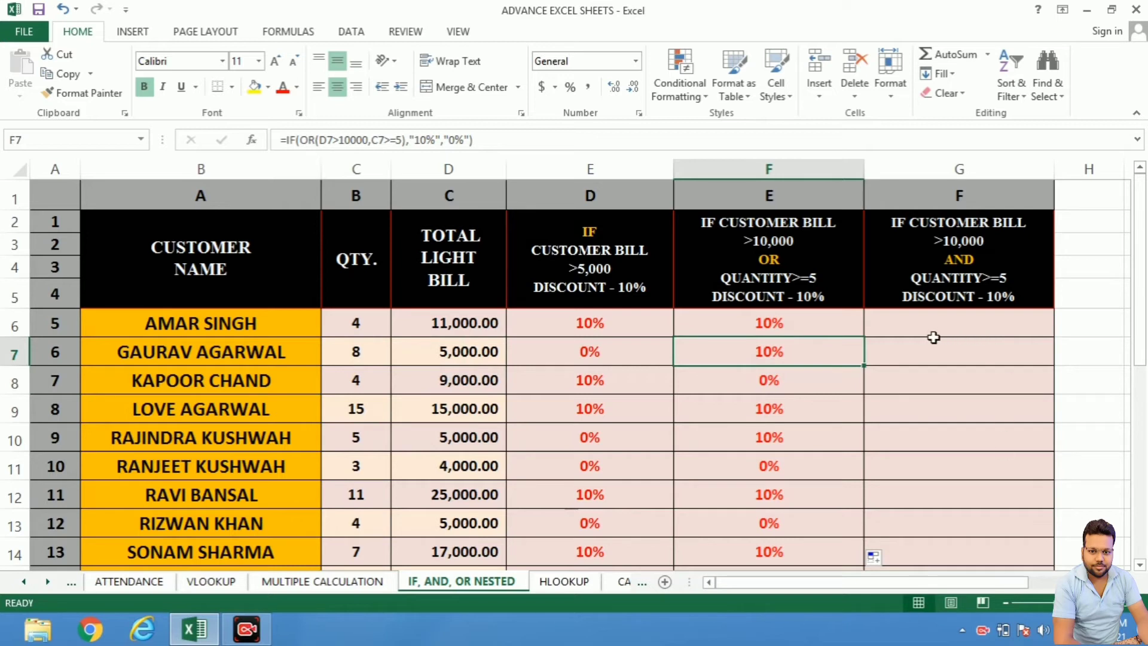
Start an IF formula with a nested AND in G6, with D6>10000 as the first condition
left_click(924, 322)
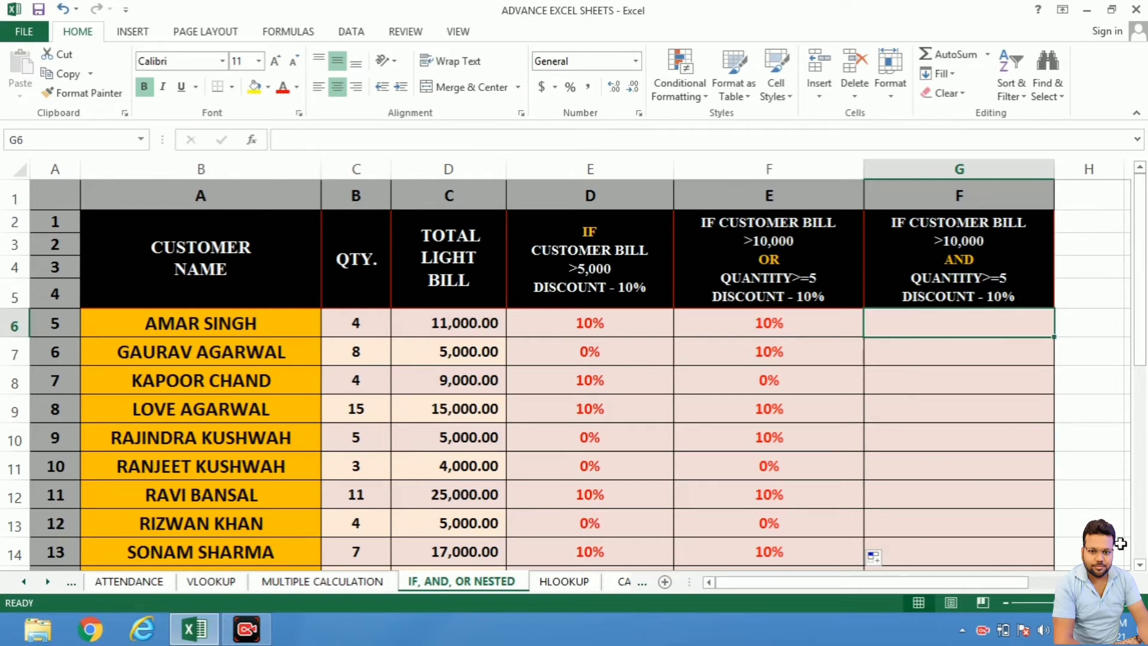
key("F2")
type("=")
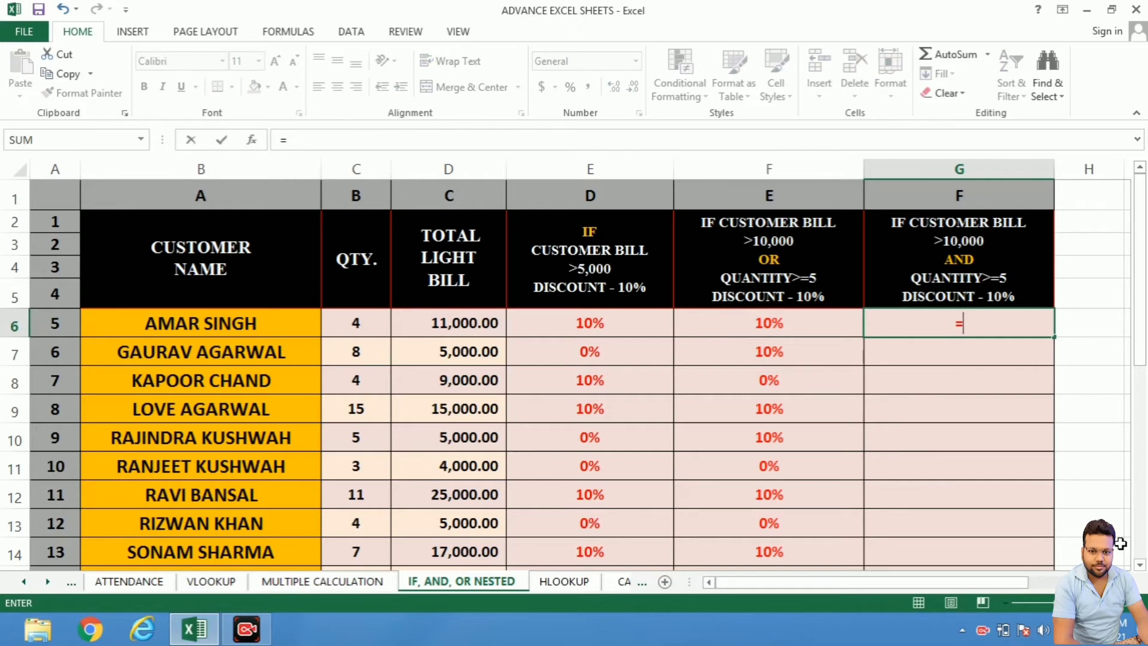
type("IF(")
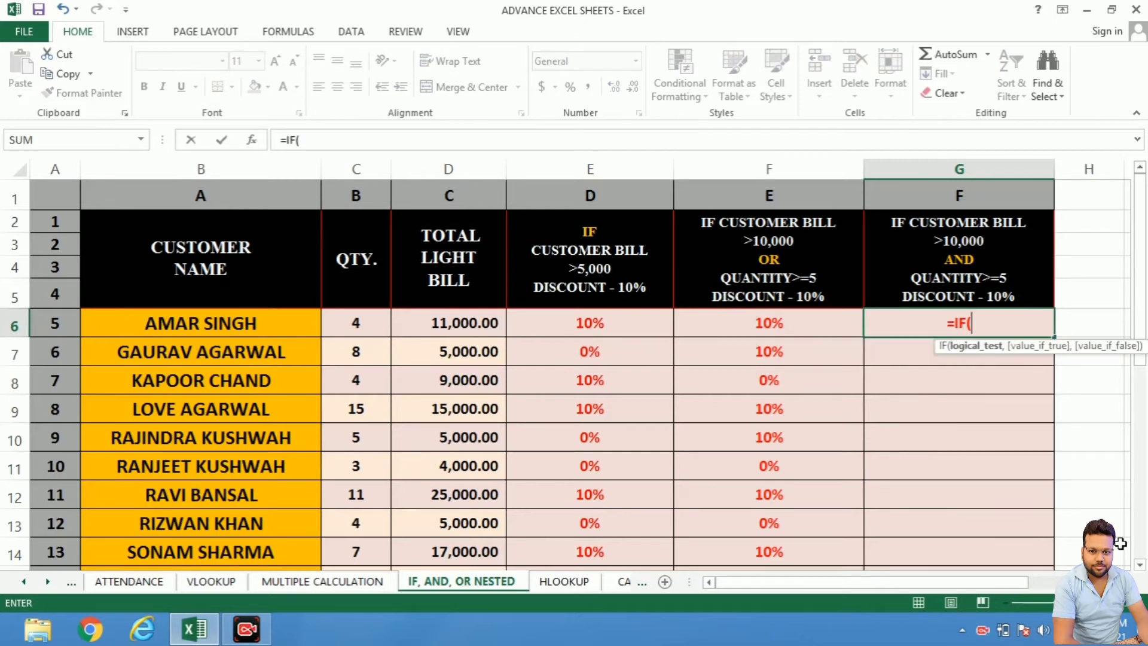
type("AND(")
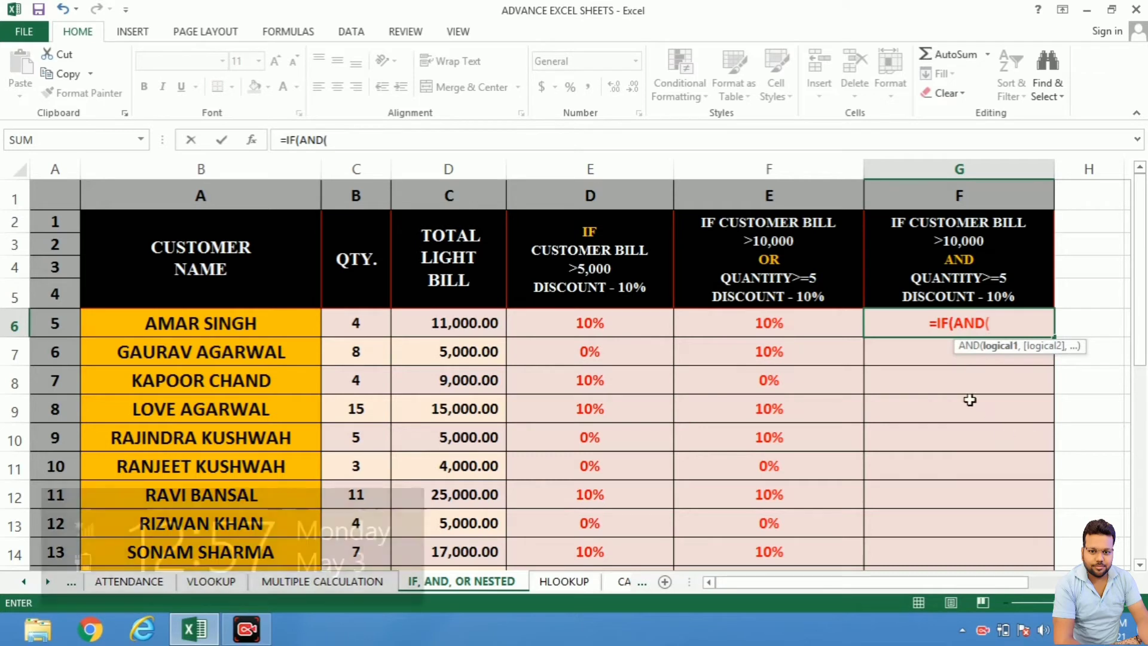
left_click(437, 324)
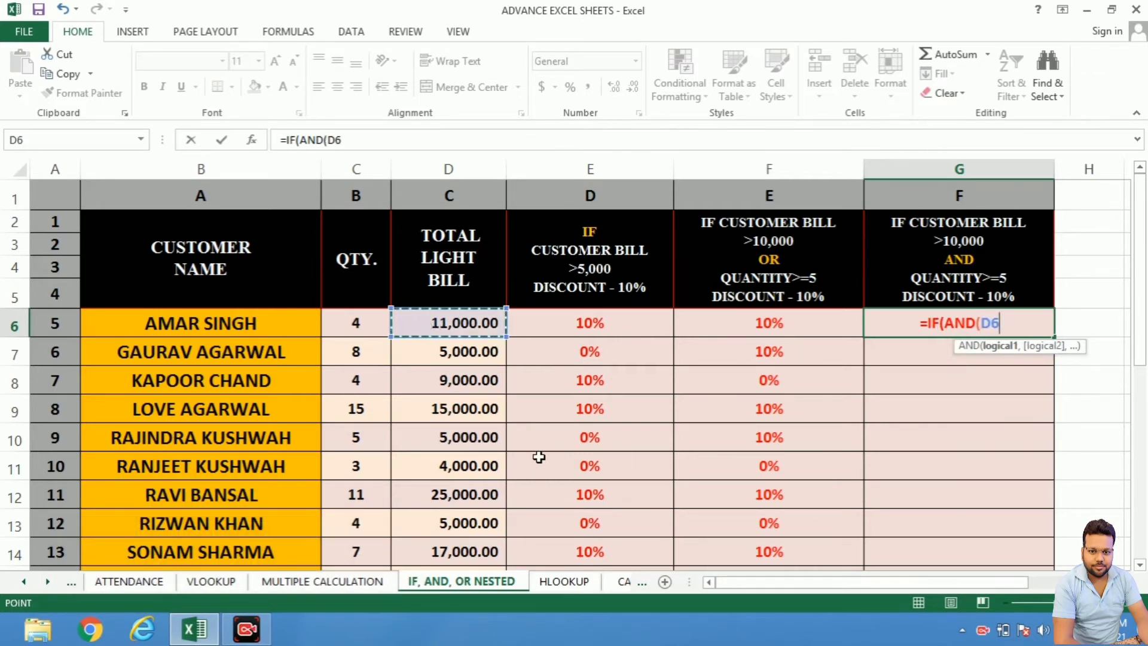
type(">")
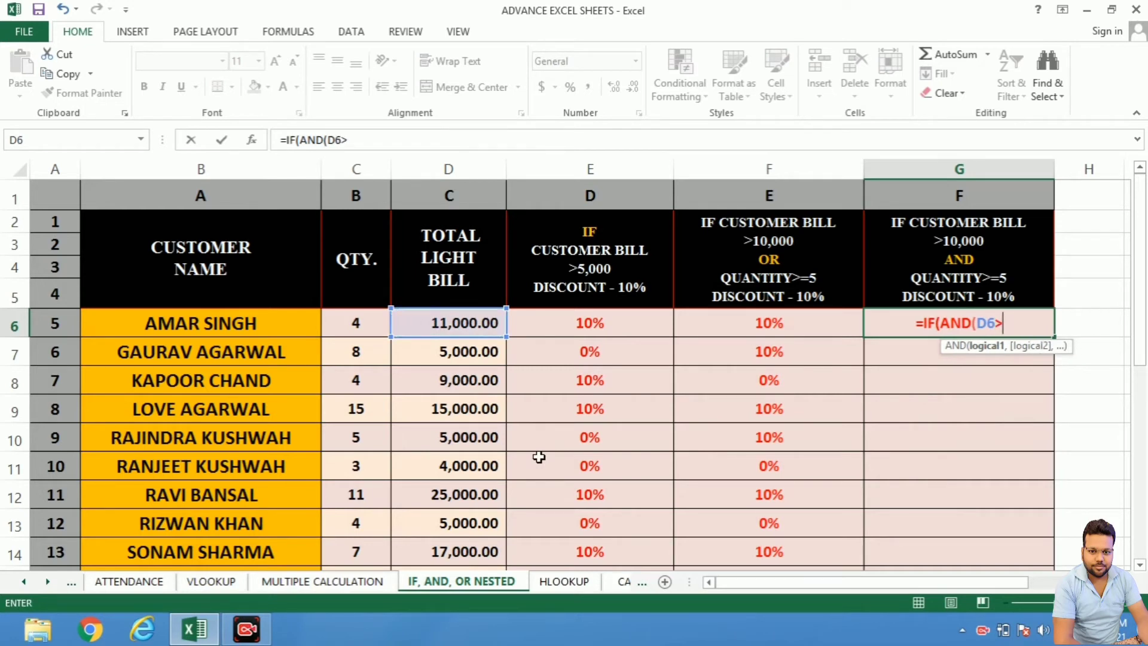
type("1000")
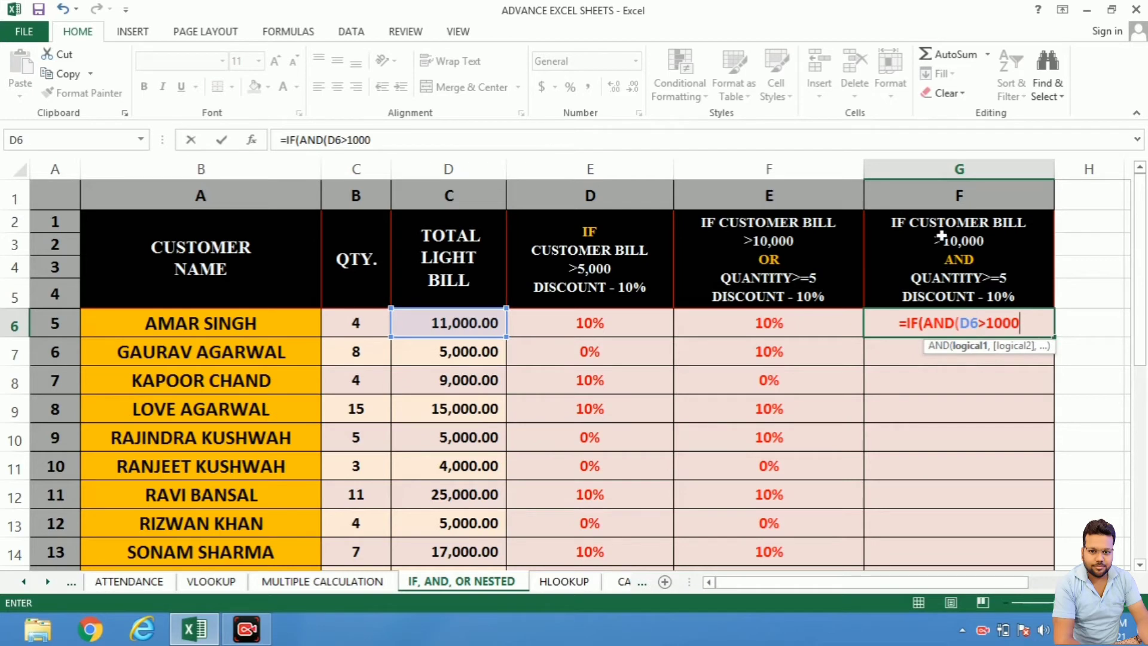
type("0")
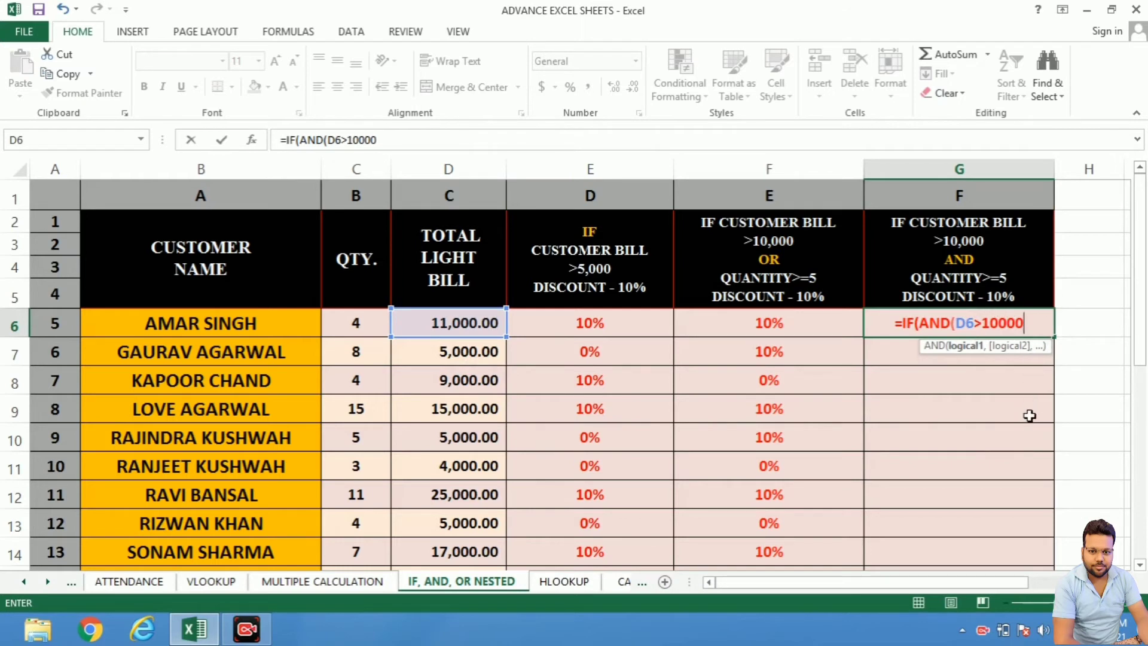
type(",")
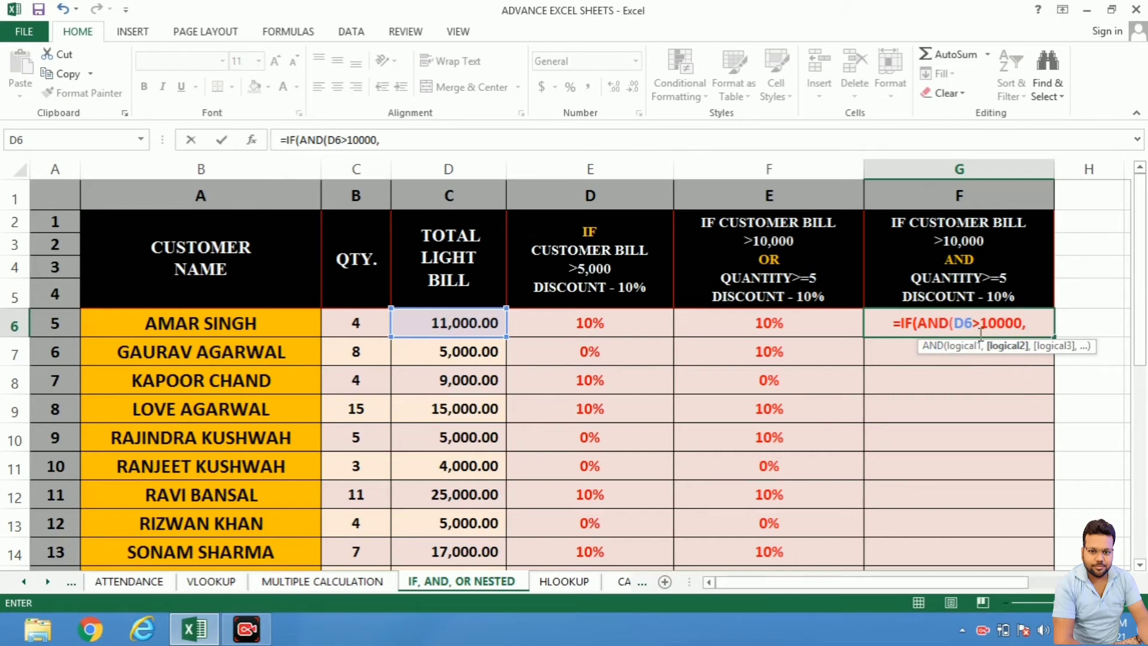
Add C6>=5 as the second AND condition in the G6 formula and close the AND function
left_click(352, 325)
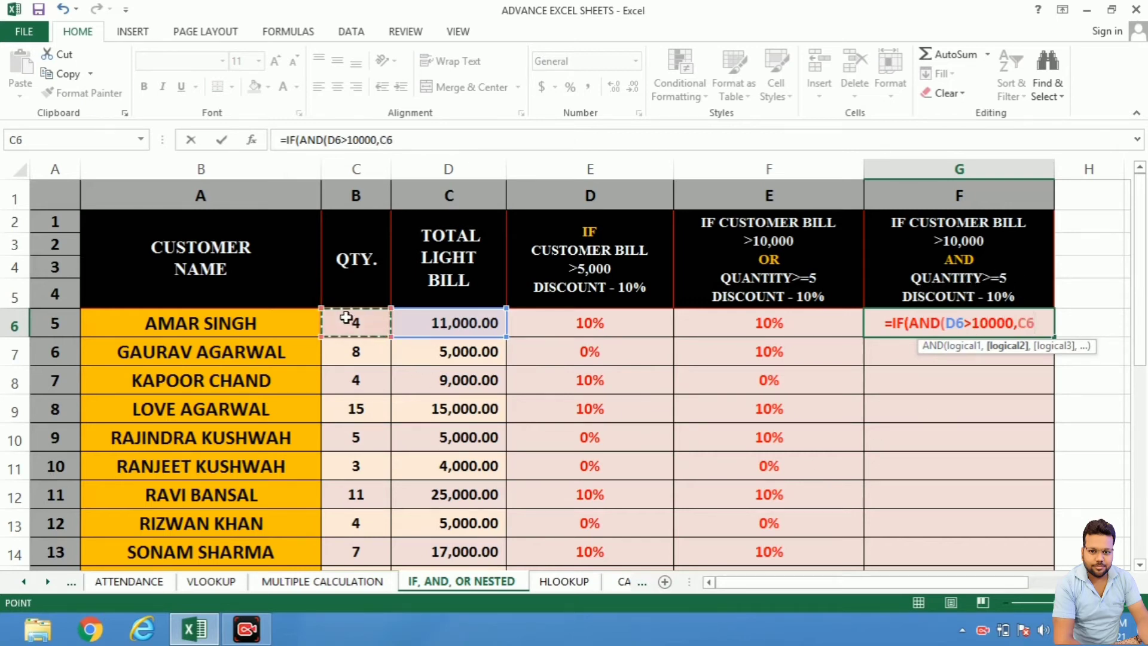
type(">=")
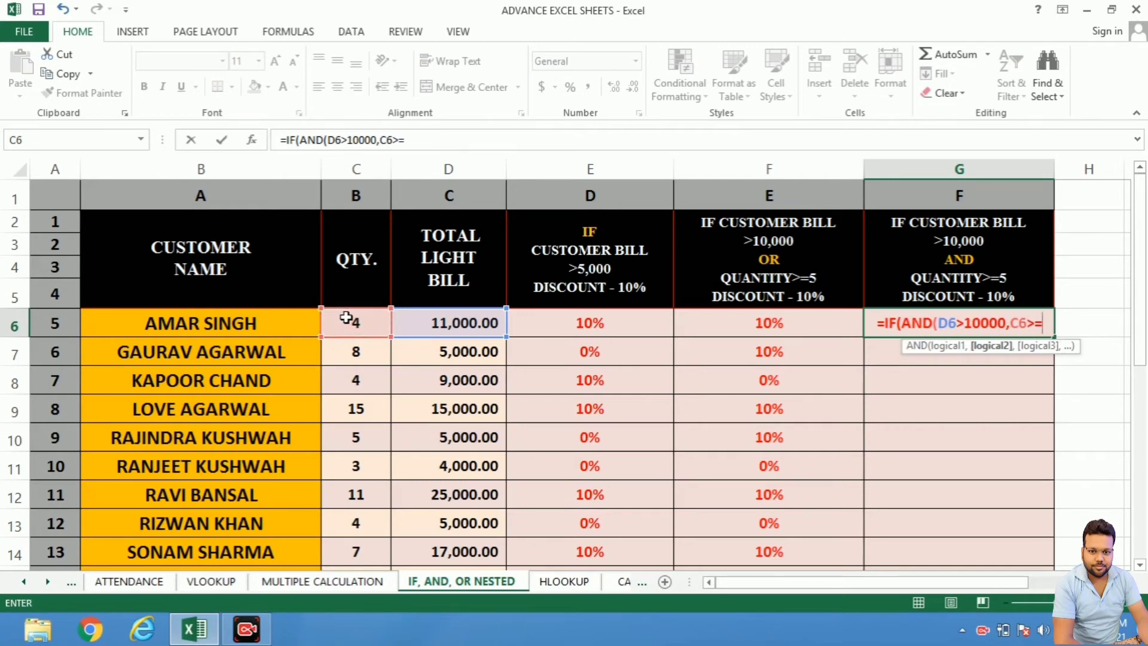
type("5")
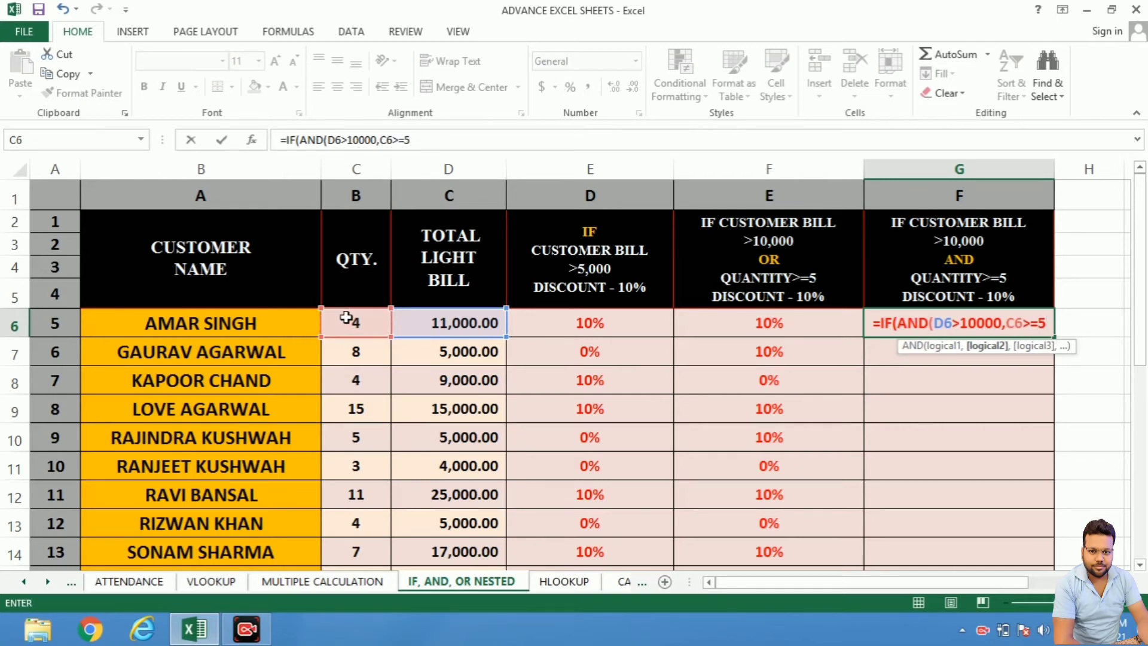
type(",")
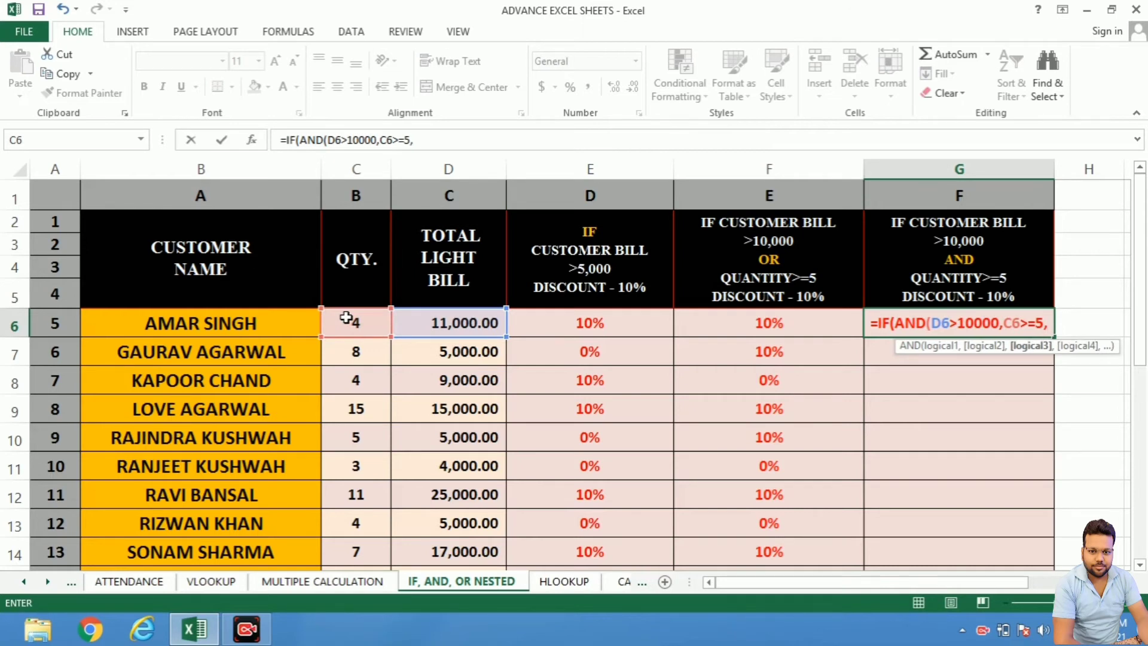
key("BackSpace")
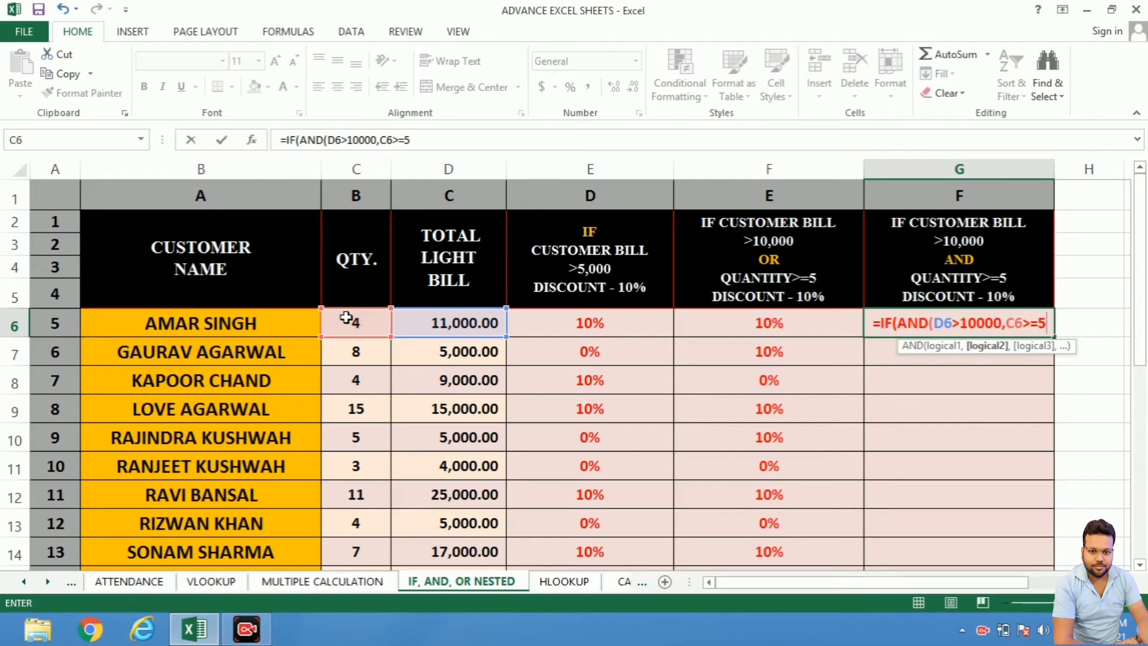
type(")")
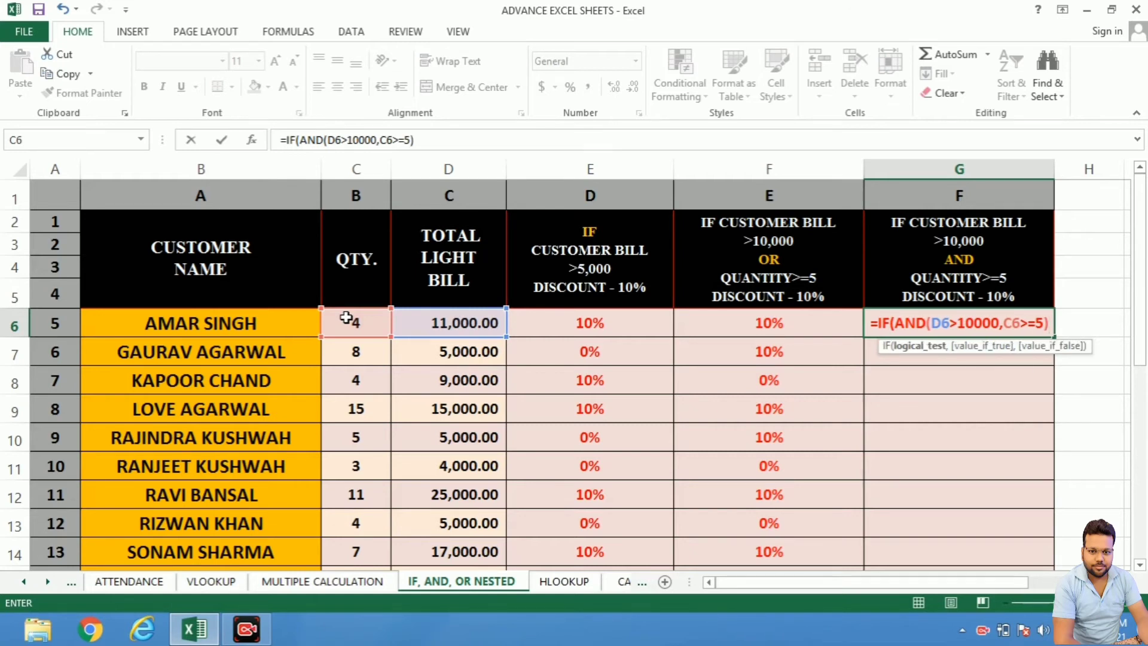
Complete the G6 formula with "10%" when true and "0" when false, and enter it
type(",")
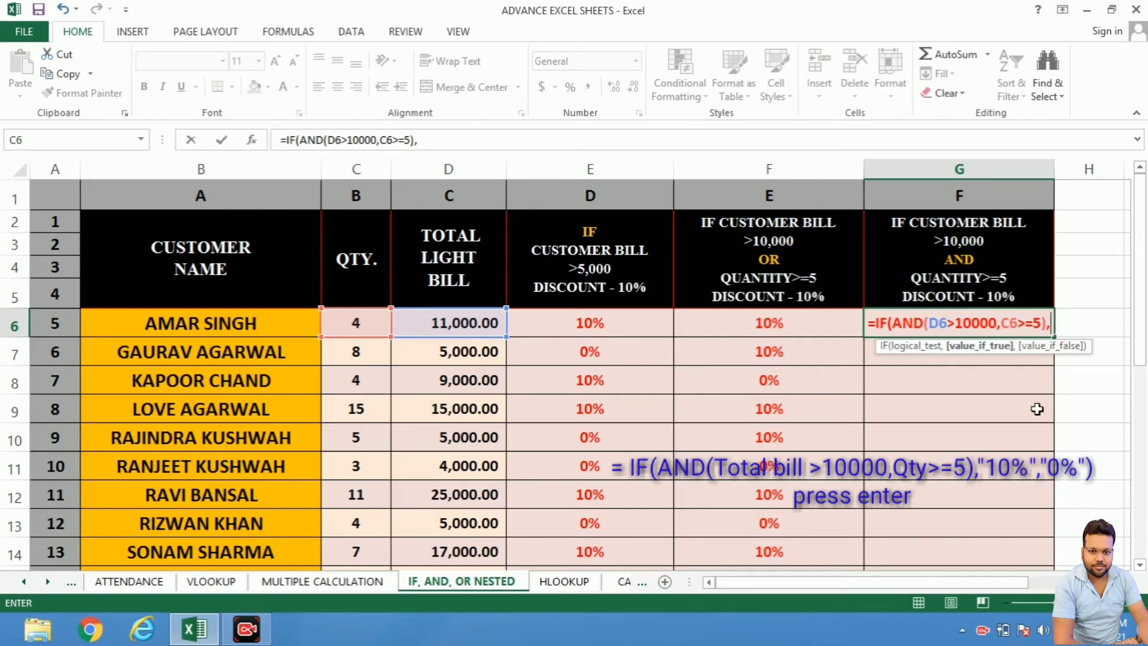
type("\"")
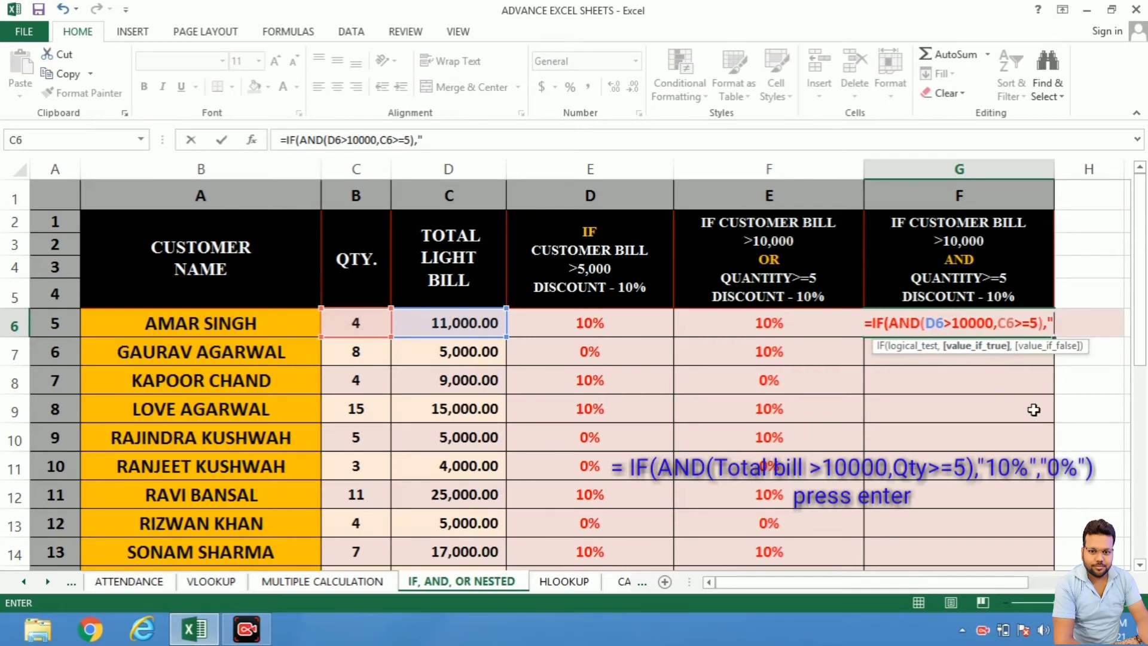
type("10%\",")
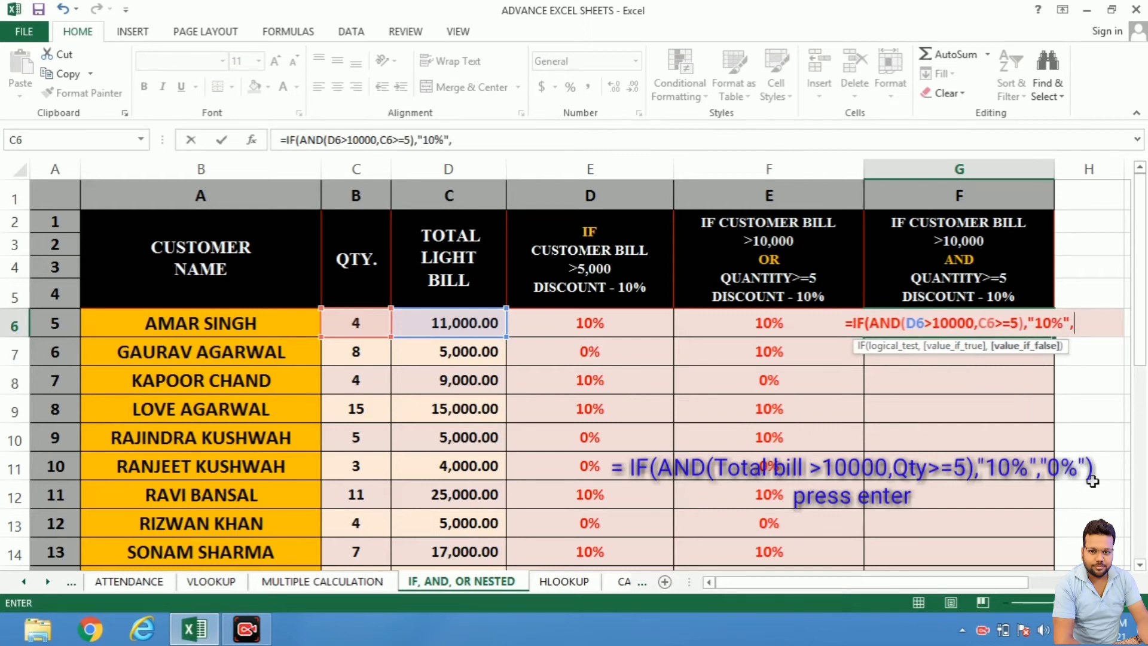
type("\"0")
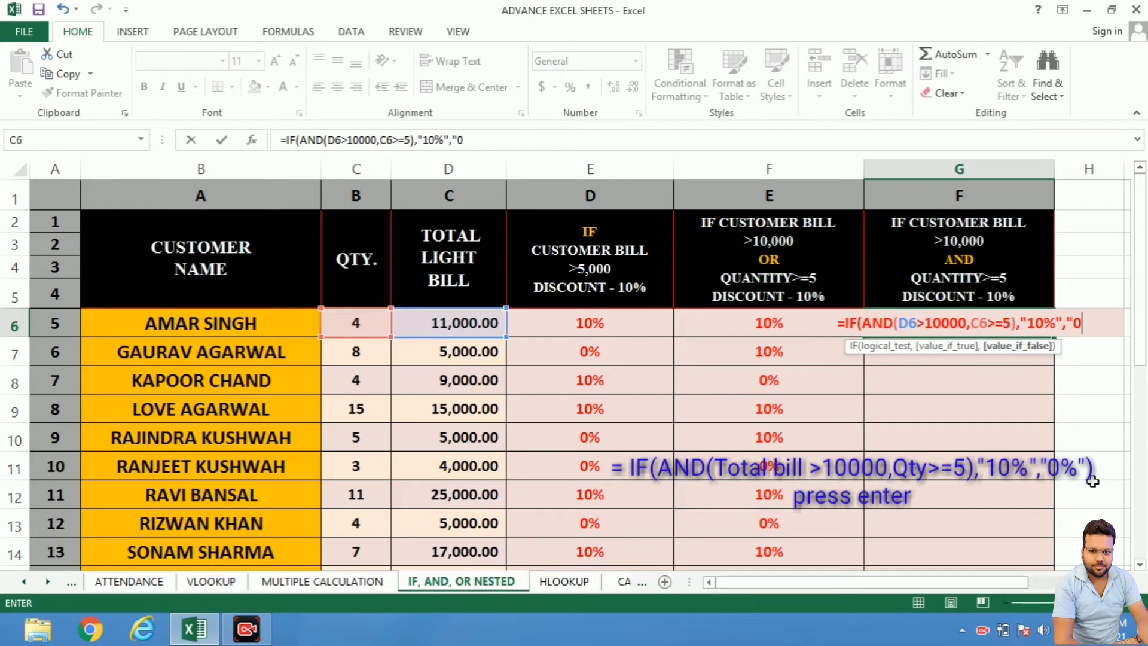
type("\"")
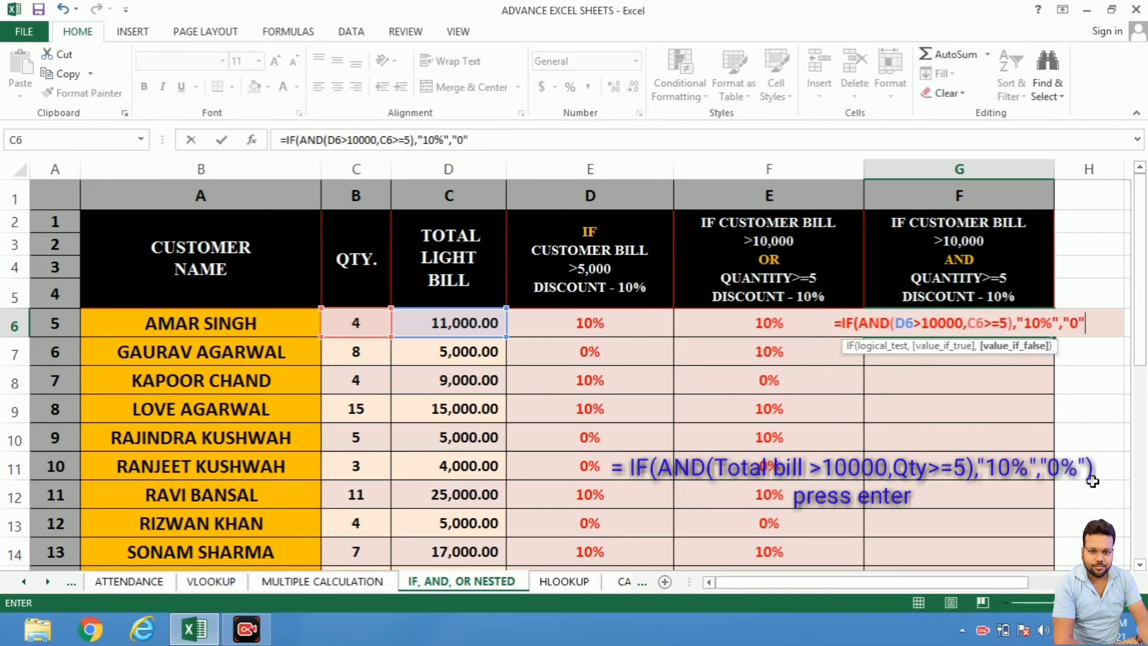
type(")")
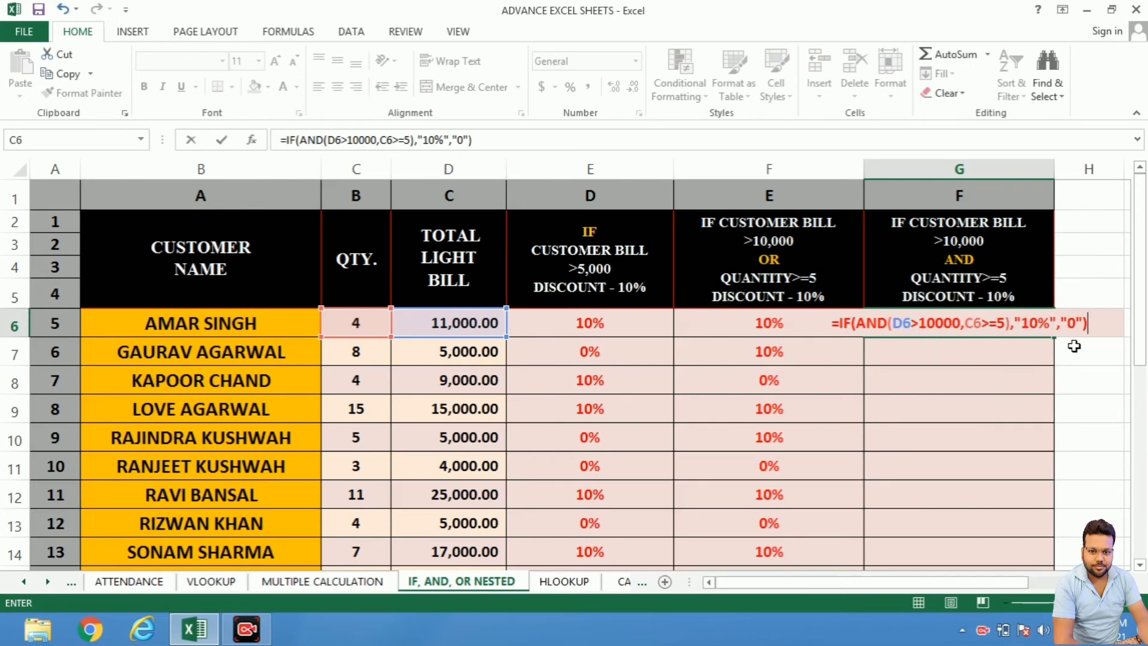
key("Return")
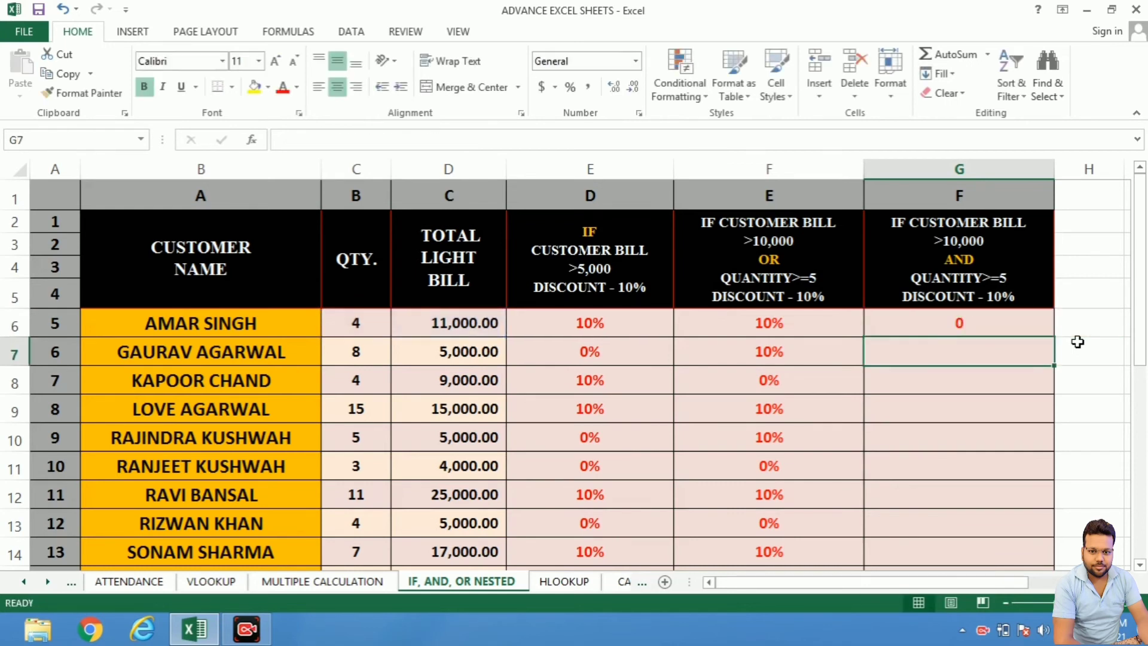
Check the AND discount in G6 against D6 and C6, and fill the formula down through G14
left_click(919, 317)
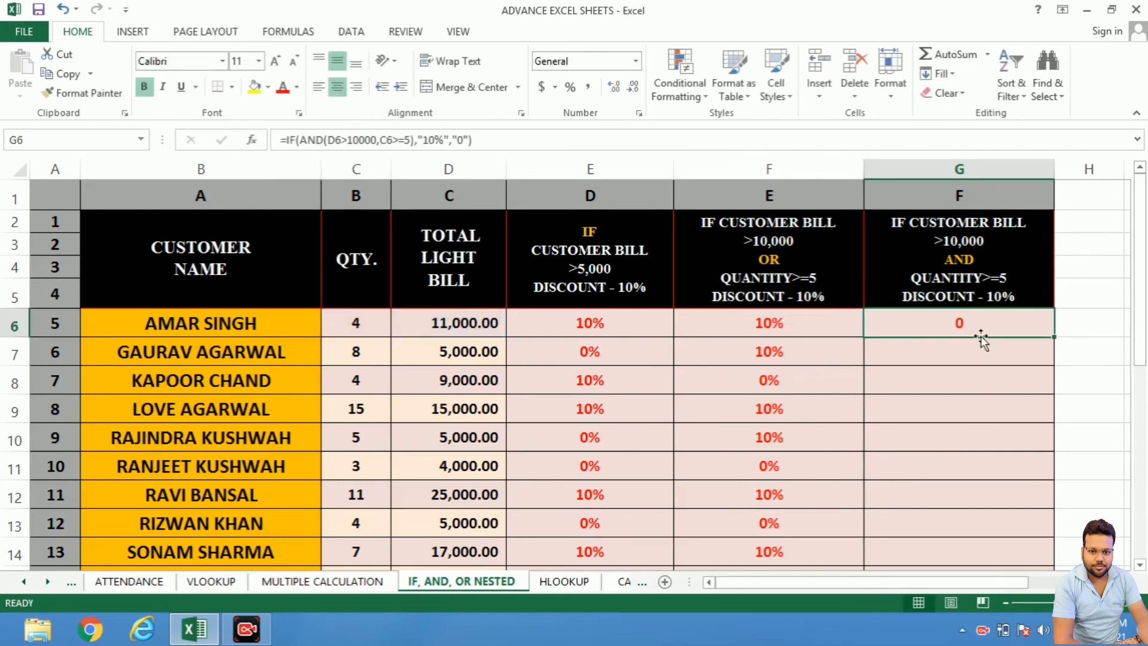
left_click(460, 328)
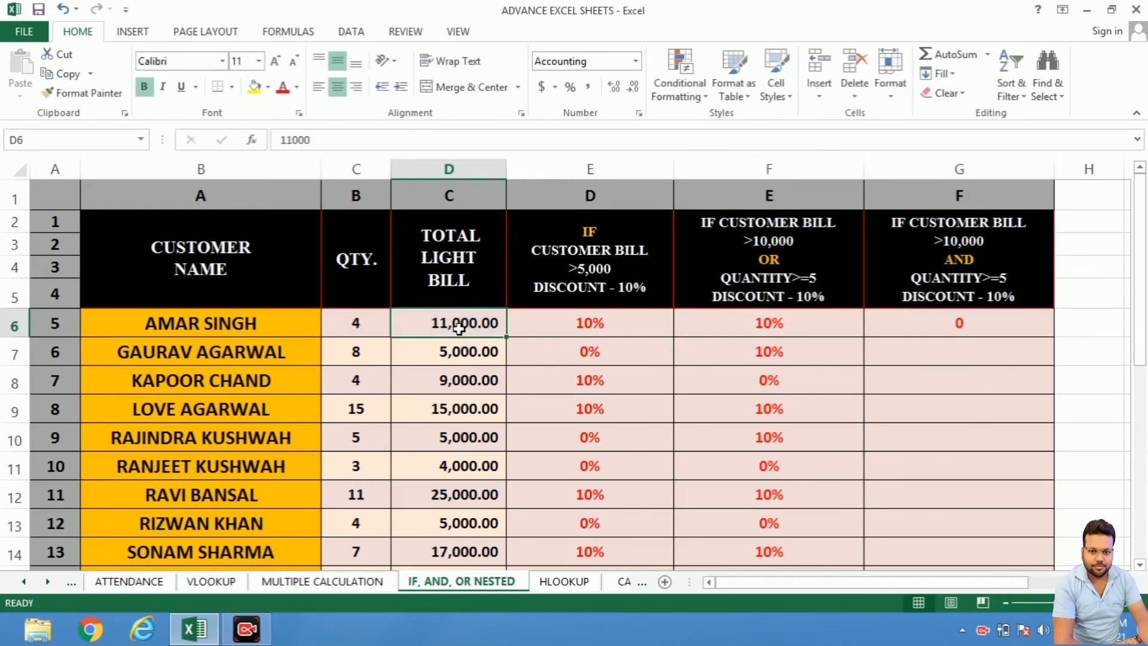
left_click(364, 326)
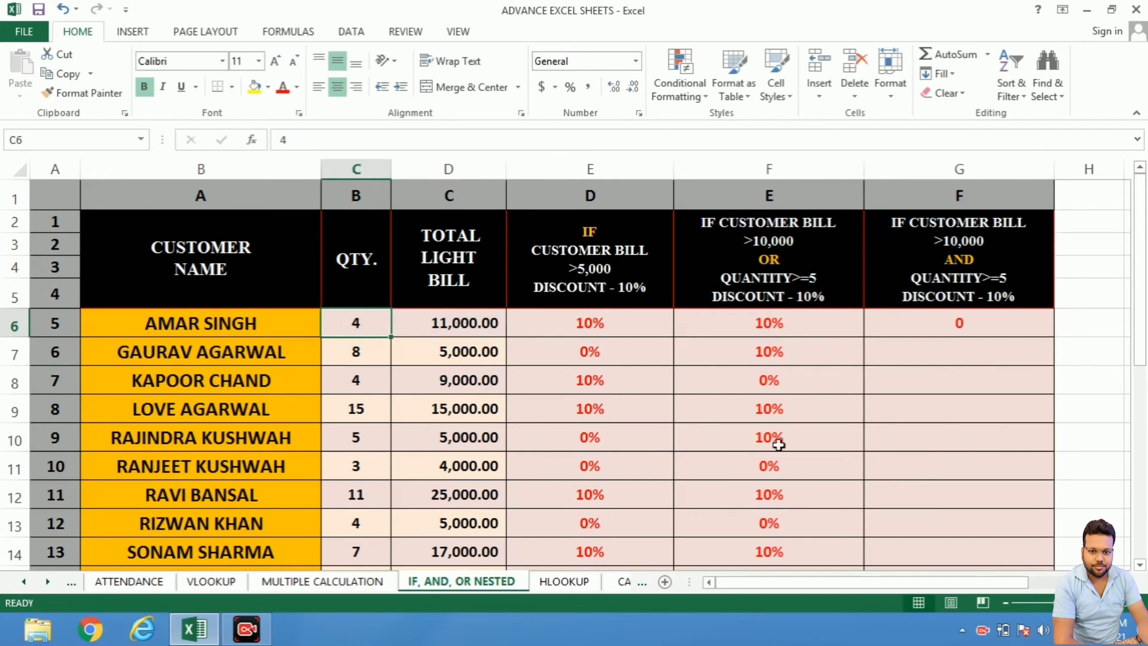
left_click(1011, 323)
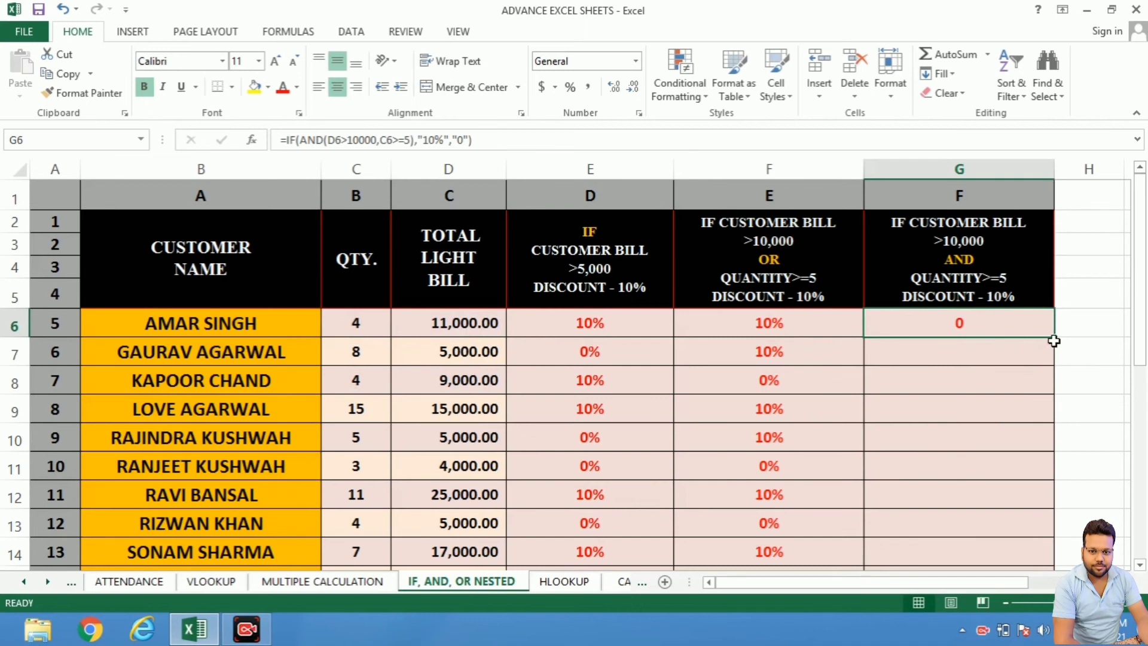
left_click_drag(1053, 337, 1054, 561)
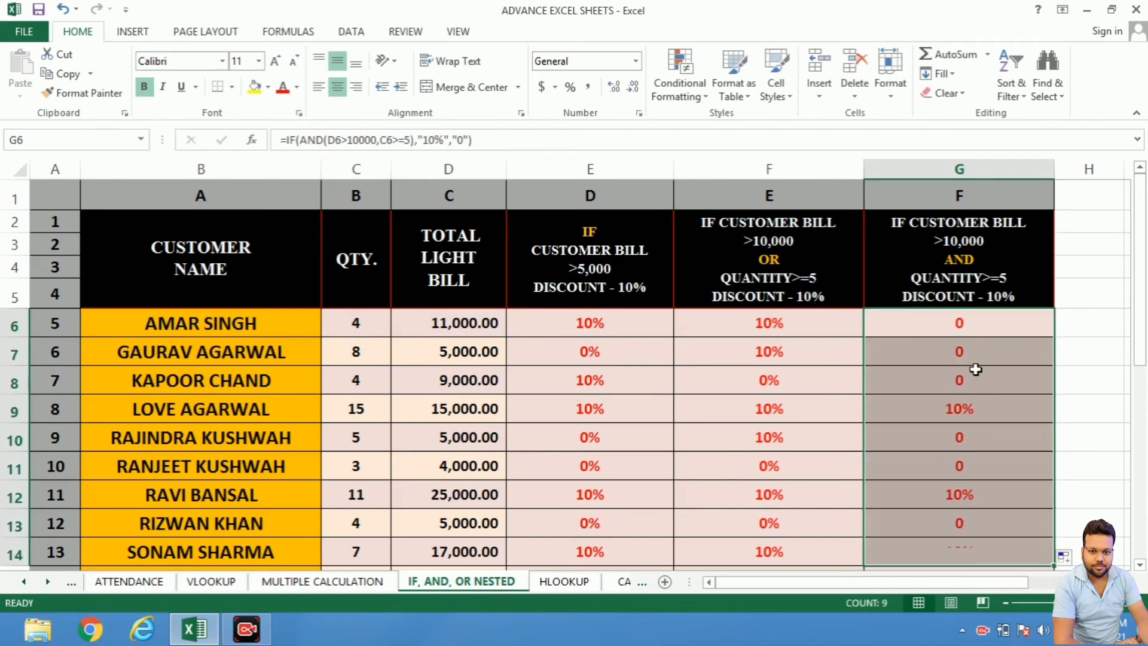
Check the AND discount in G7 against the quantity in C7 and the light bill in D7
left_click(953, 325)
left_click(975, 357)
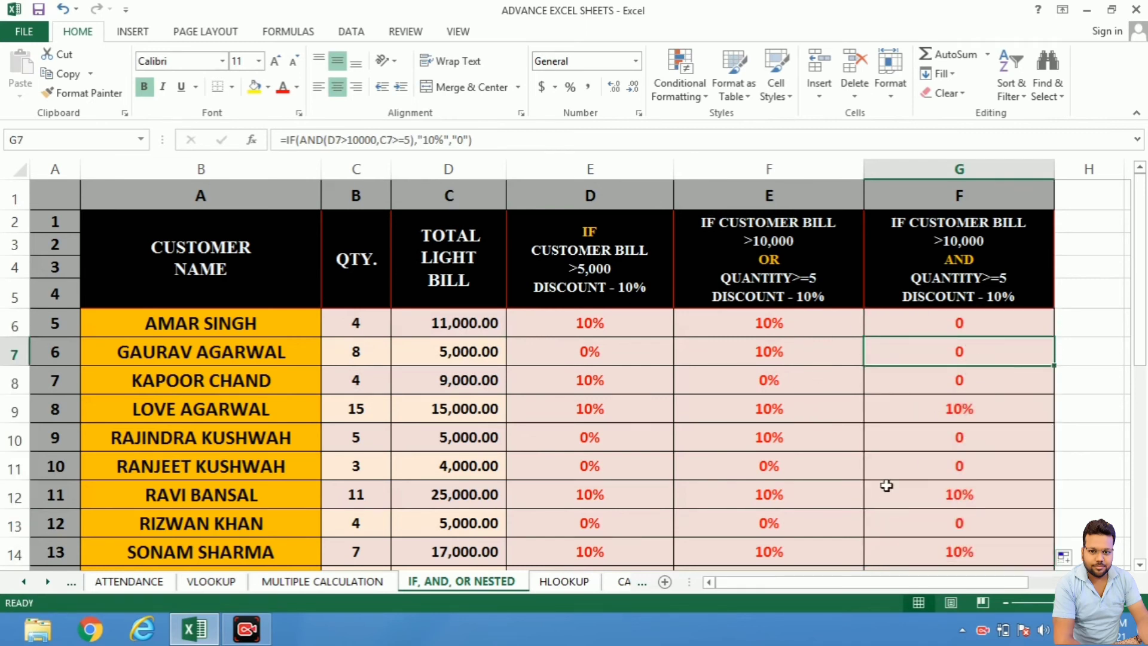
left_click(366, 353)
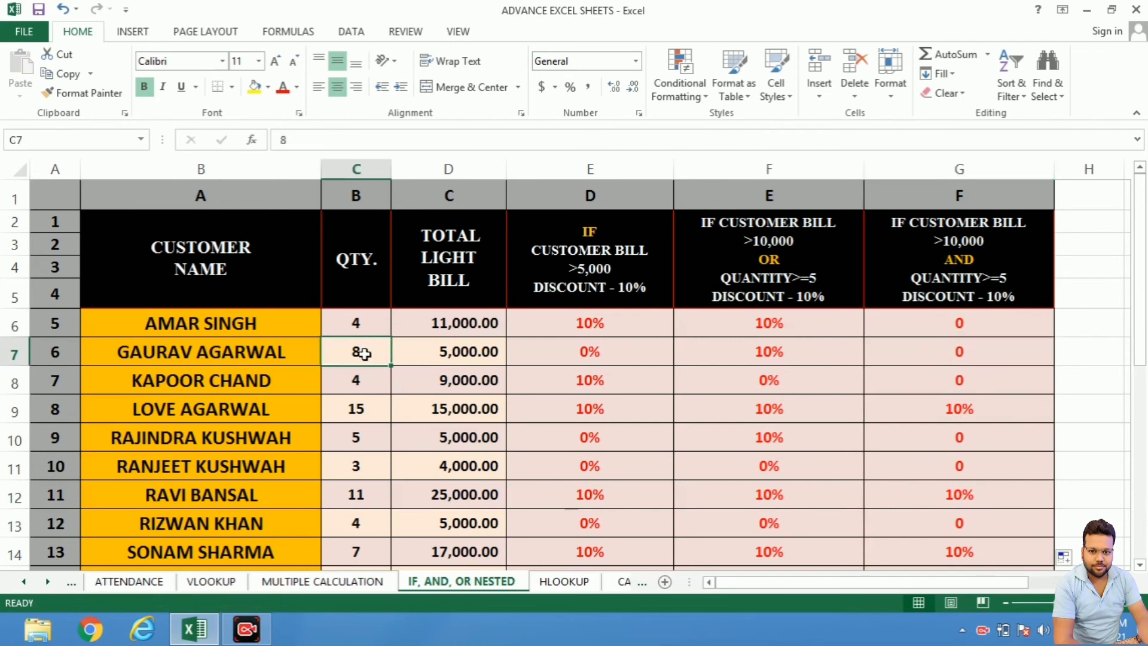
left_click(450, 354)
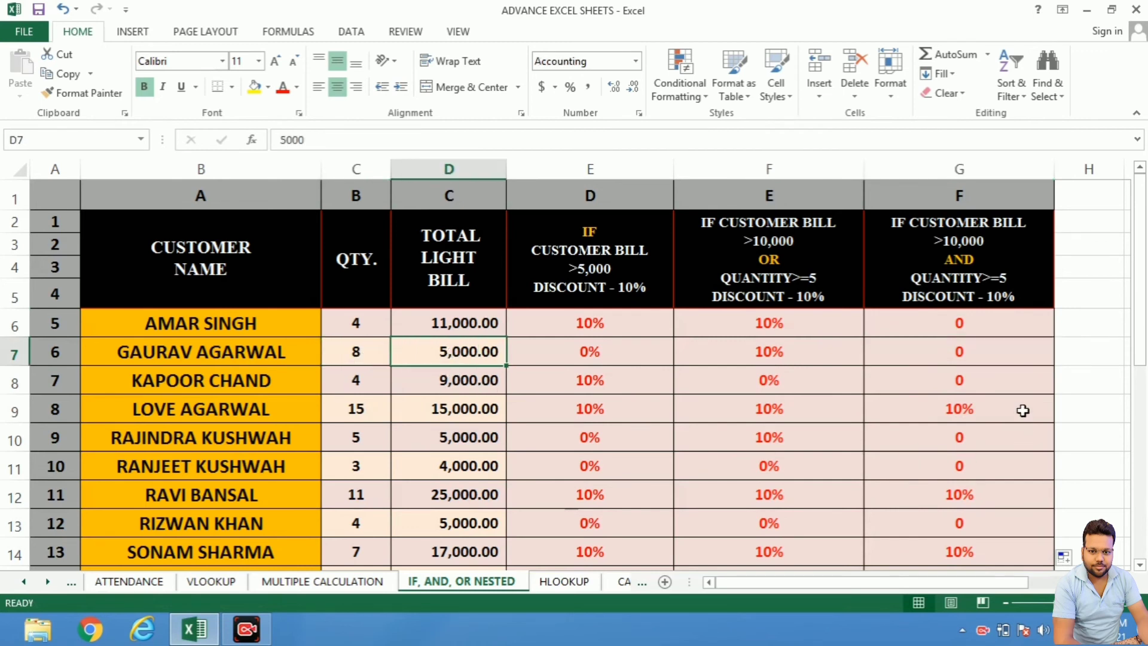
Check the AND discount in G8 against the light bill in D8 and the quantity in C8
left_click(990, 386)
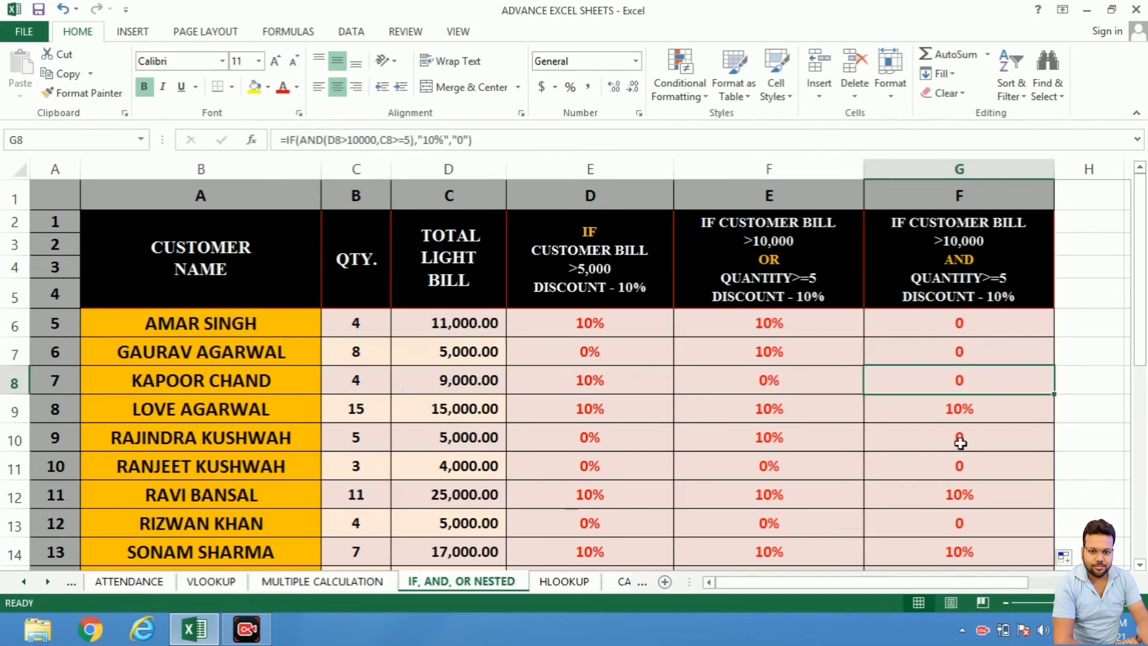
left_click(440, 386)
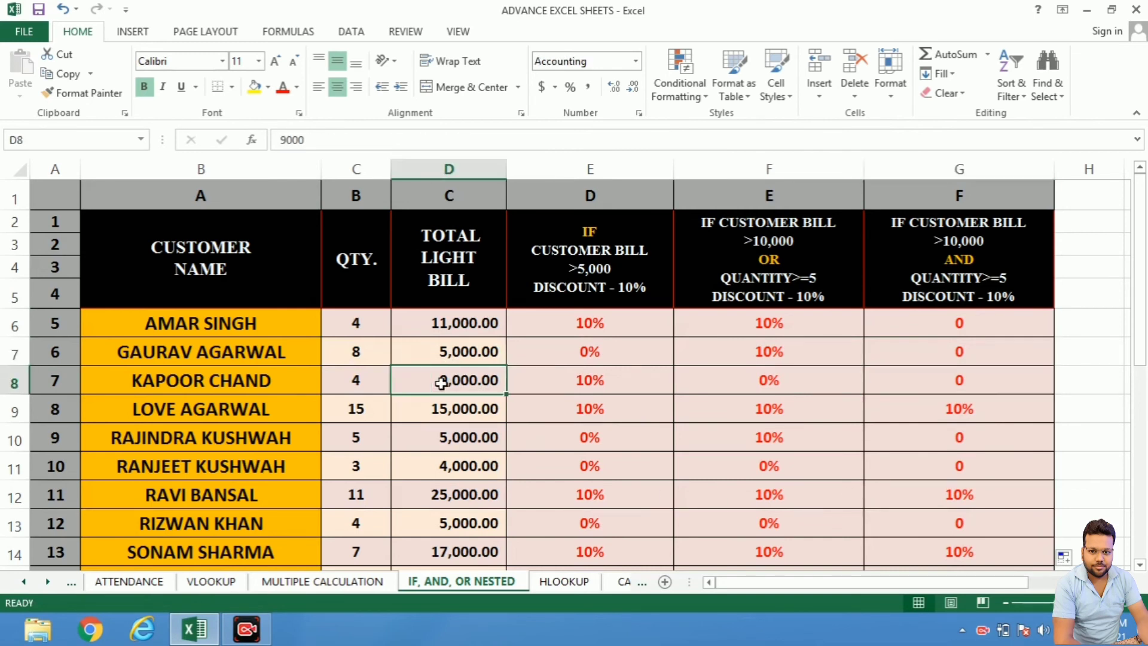
left_click(354, 379)
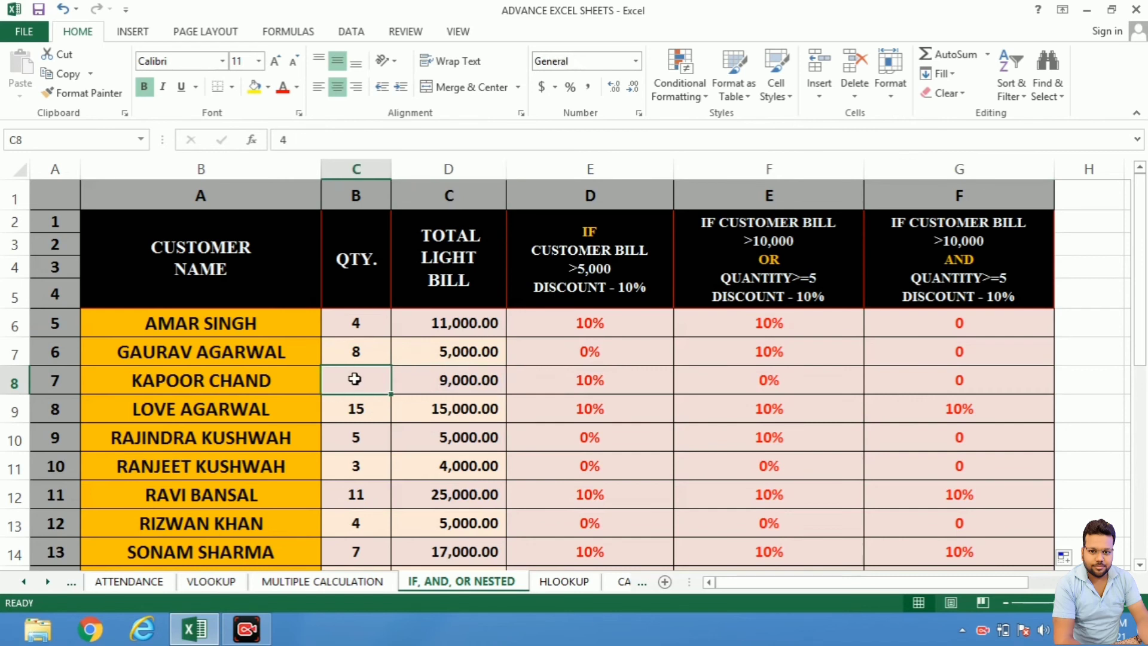
Check the AND discount in G9 against the light bill in D9 and the quantity in C9
left_click(945, 413)
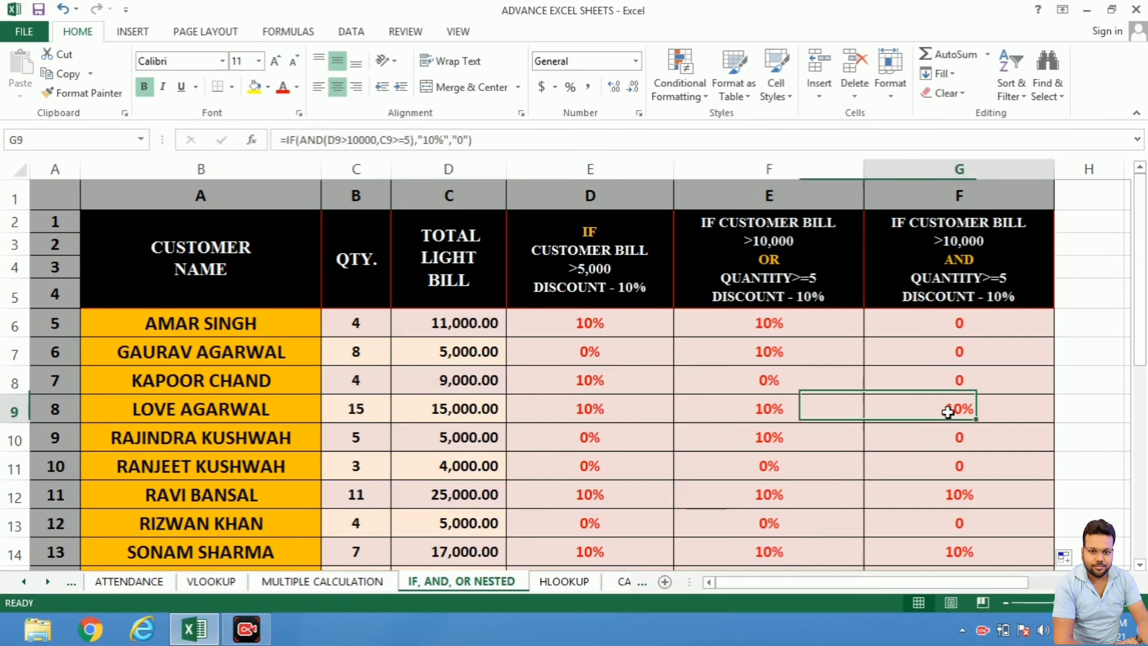
left_click(457, 411)
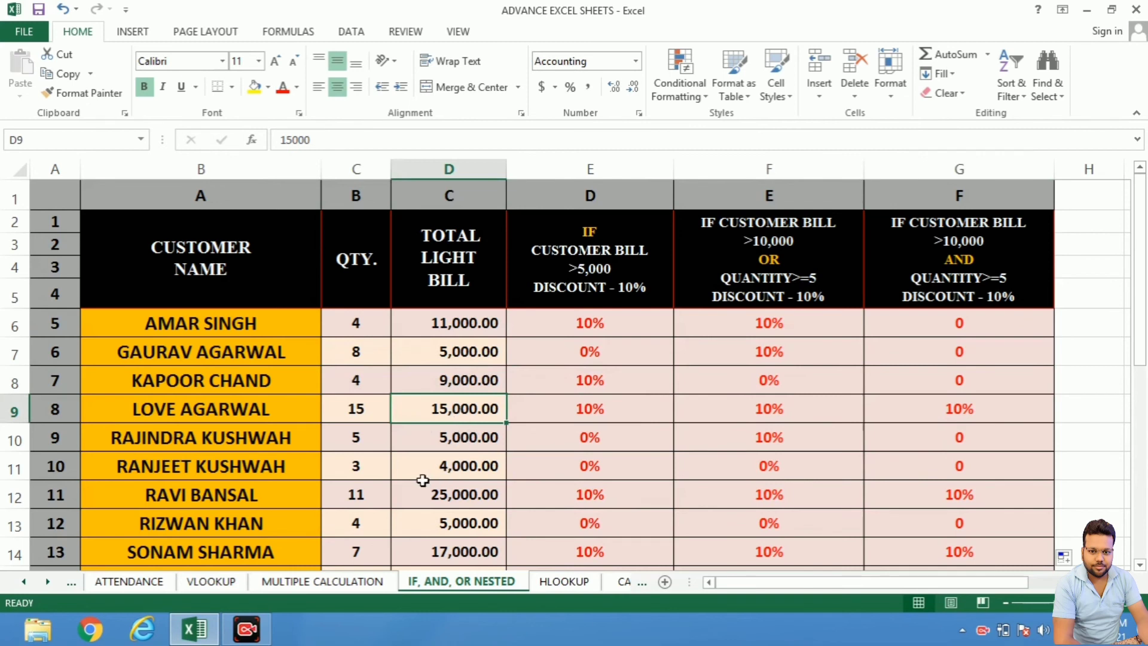
left_click(372, 412)
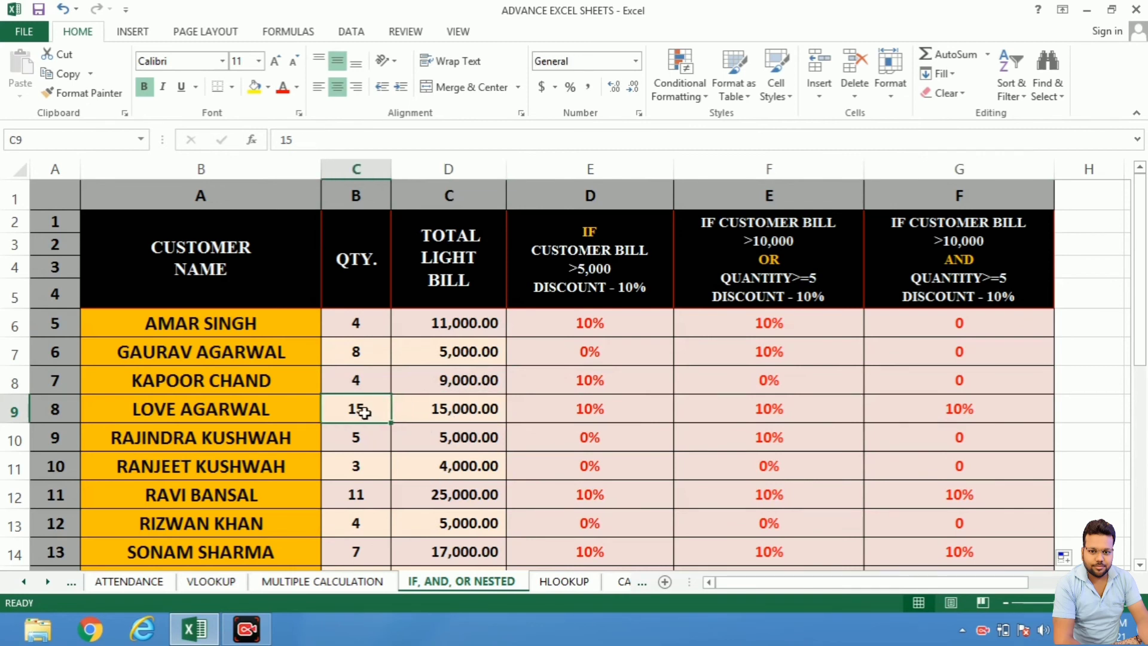
left_click(974, 413)
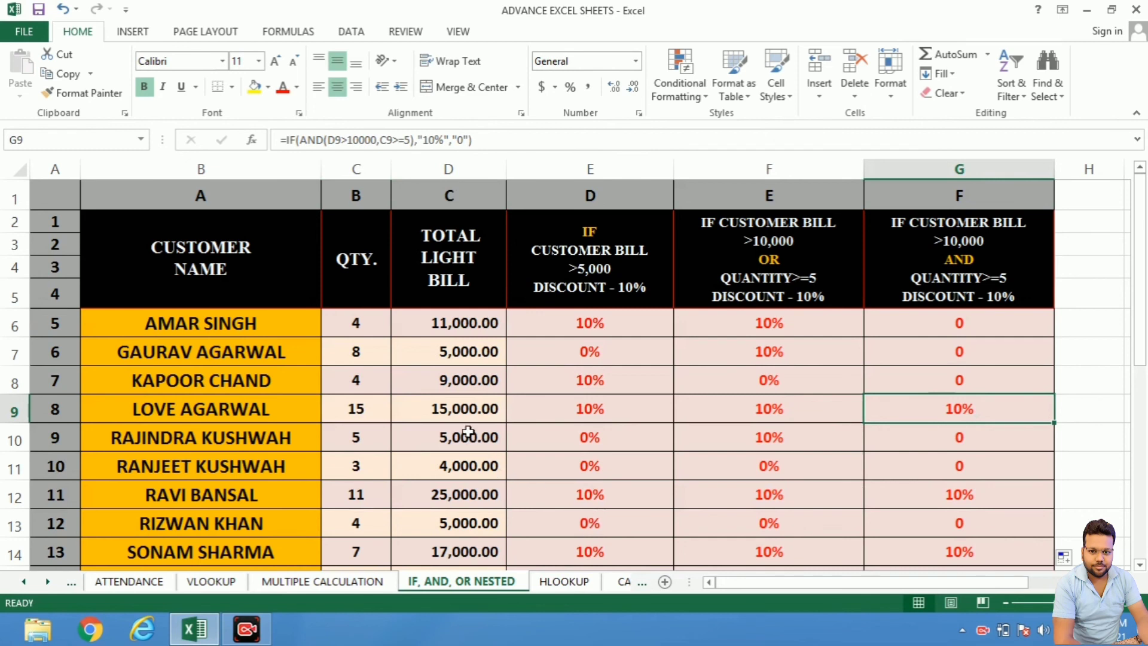
left_click(458, 416)
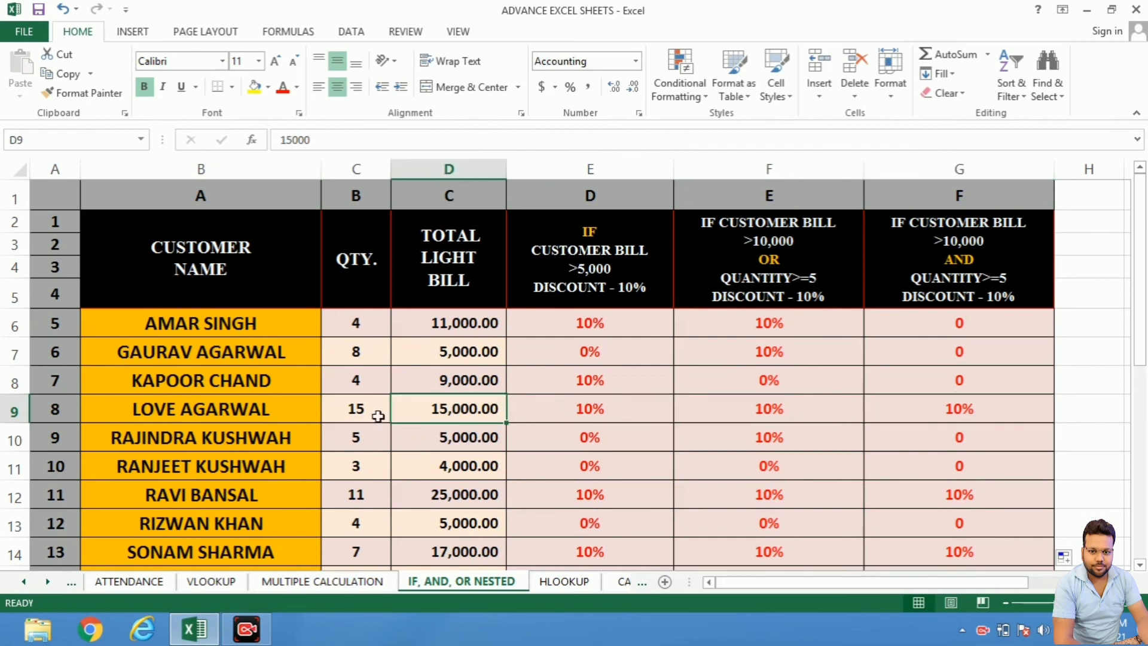
left_click(355, 402)
left_click(447, 415)
left_click(972, 412)
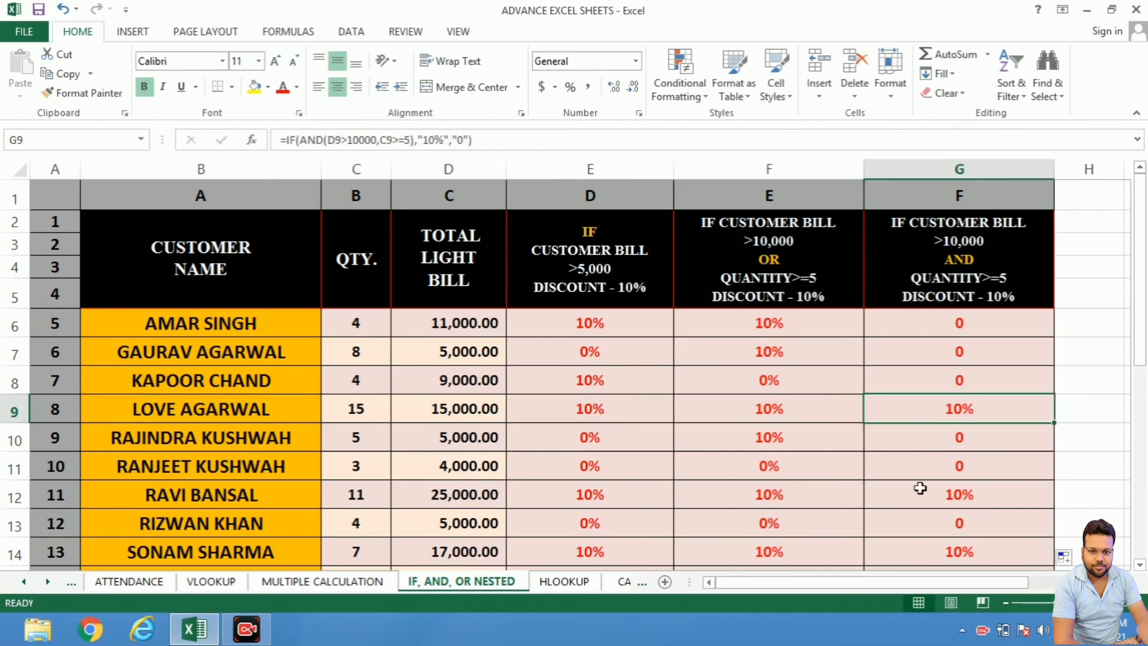
Compare the OR discount in F9 with the AND discount in G9, using the quantity in C9 and the bill in D9
left_click(760, 414)
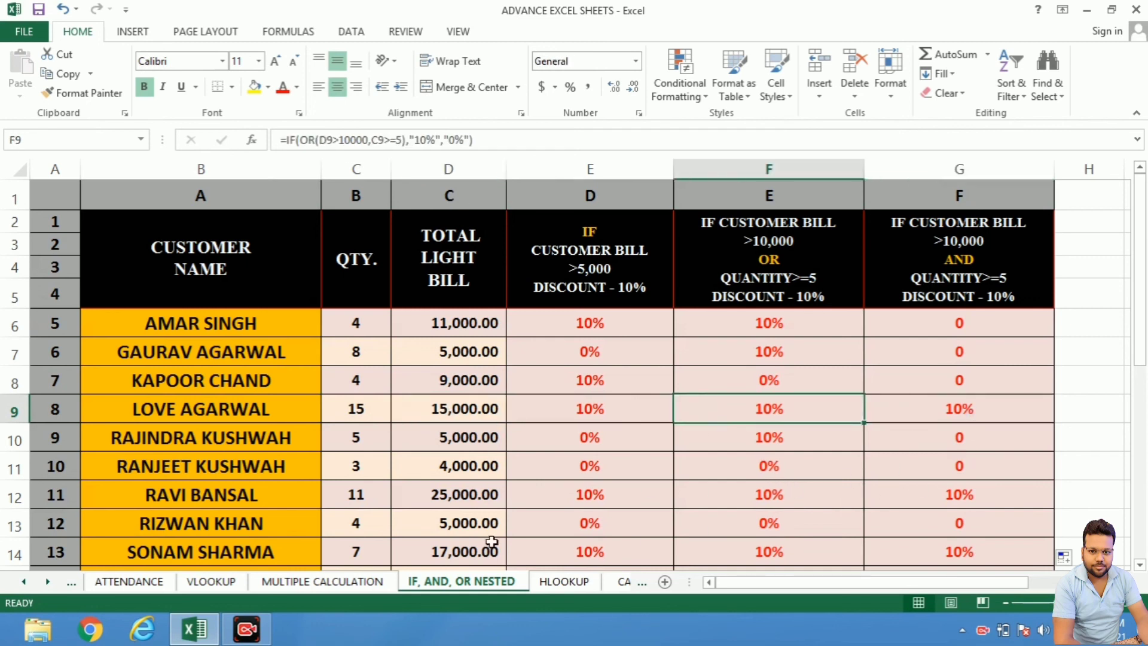
left_click(366, 411)
left_click(432, 411)
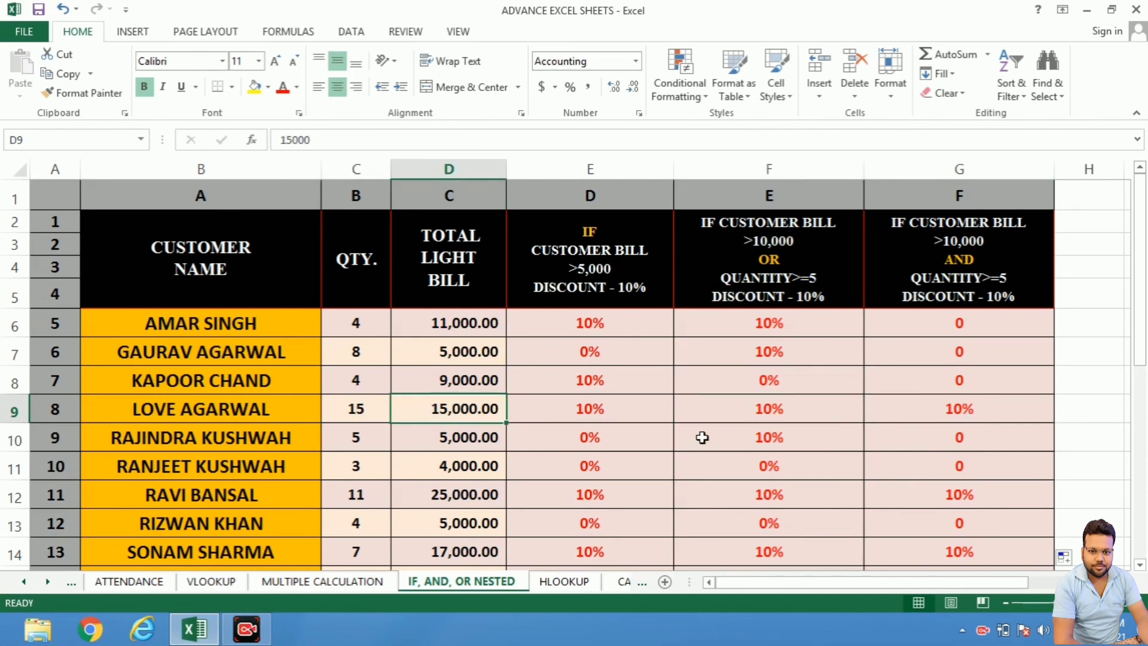
left_click(957, 414)
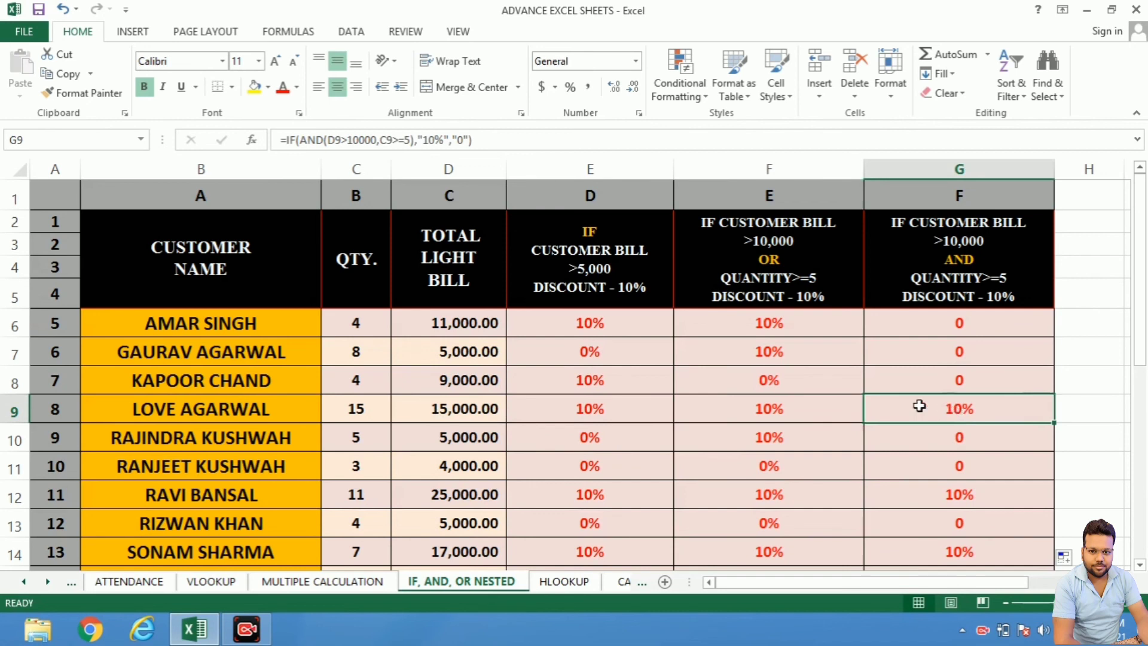